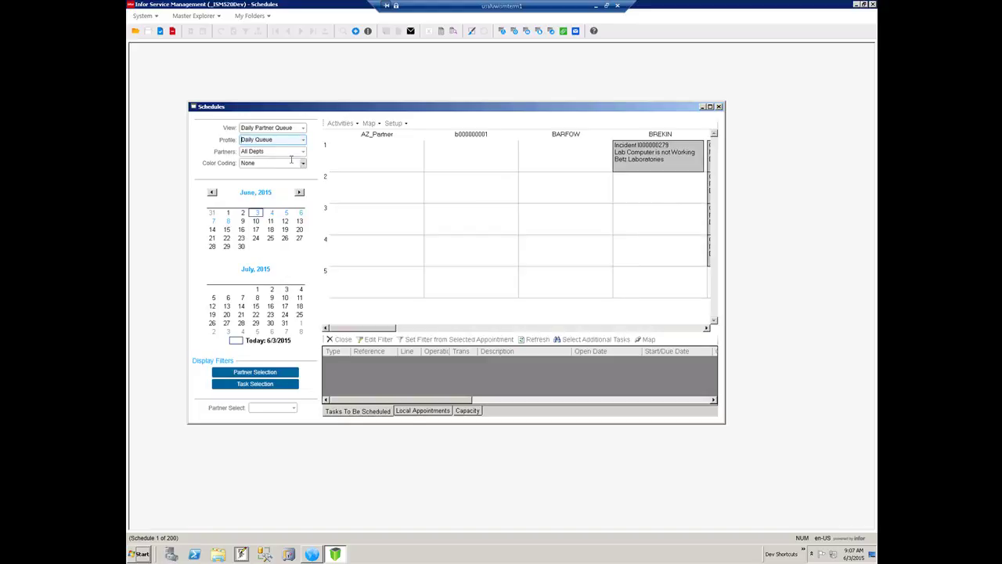
Step: Set the schedule's partner group to JOHSMI and move the Schedules form to free up workspace
left_click(303, 151)
left_click(261, 170)
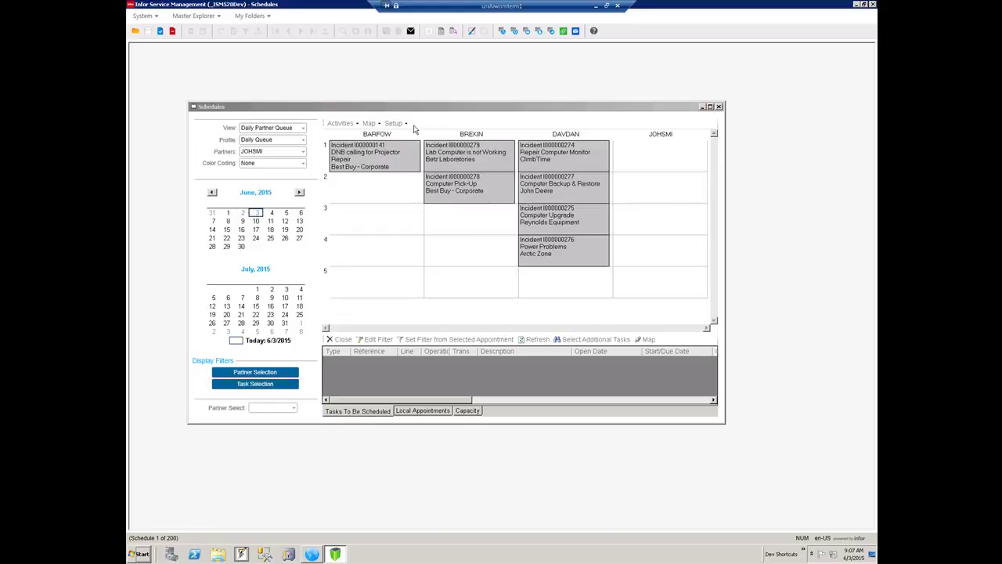
left_click_drag(419, 109, 362, 53)
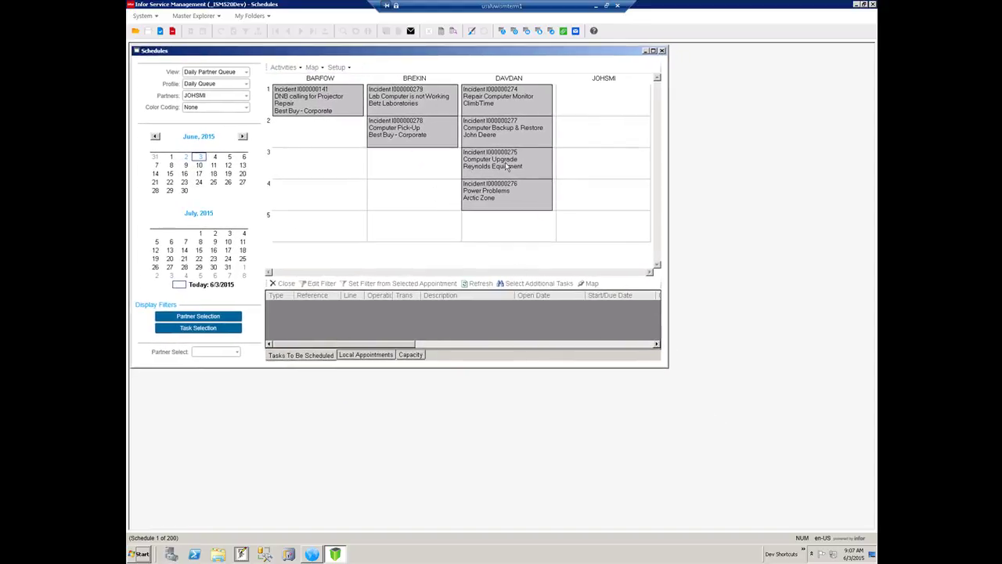
Step: Export the full route of partner DAVDAN to the map and maximize the Map form
right_click(501, 102)
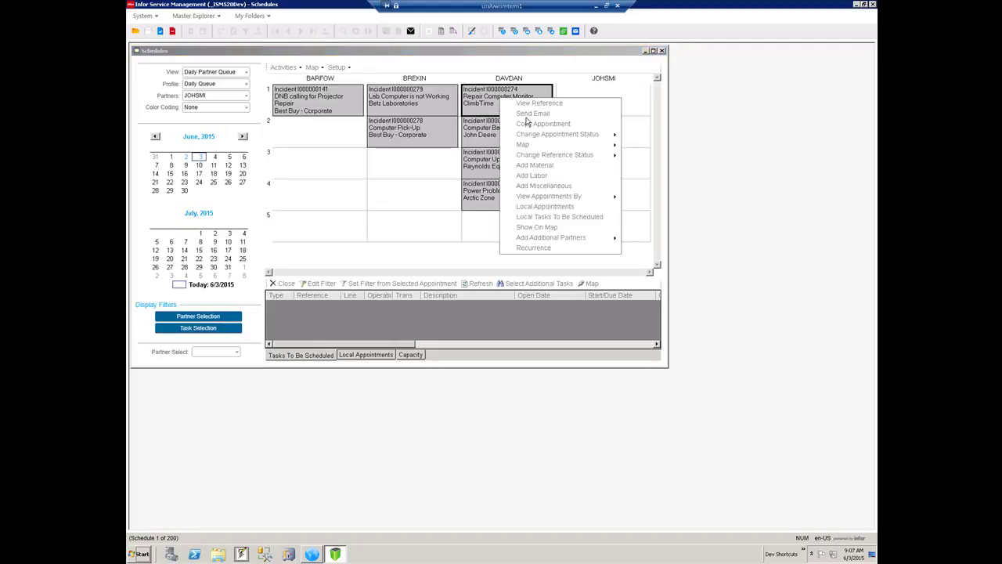
mouse_move(538, 147)
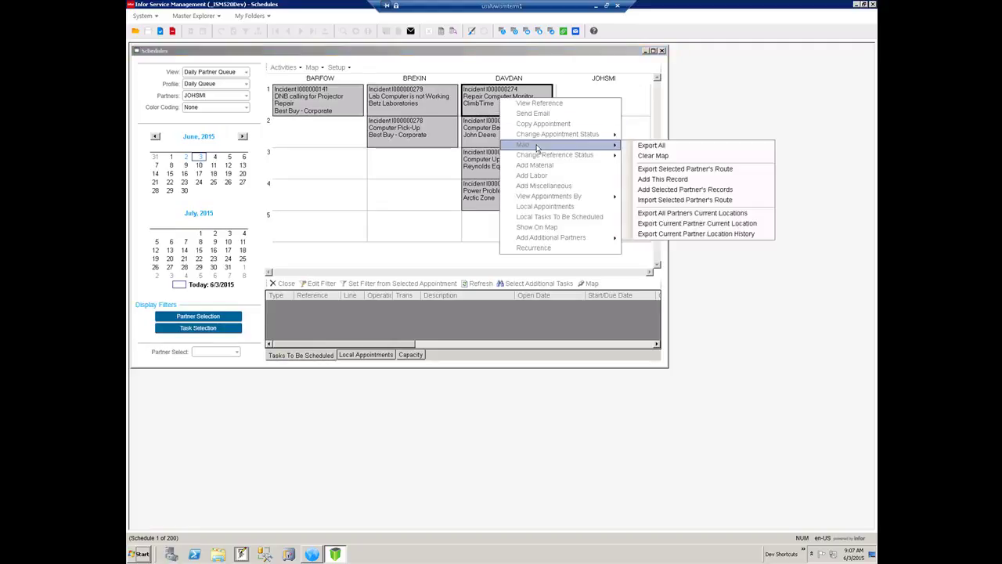
left_click(675, 169)
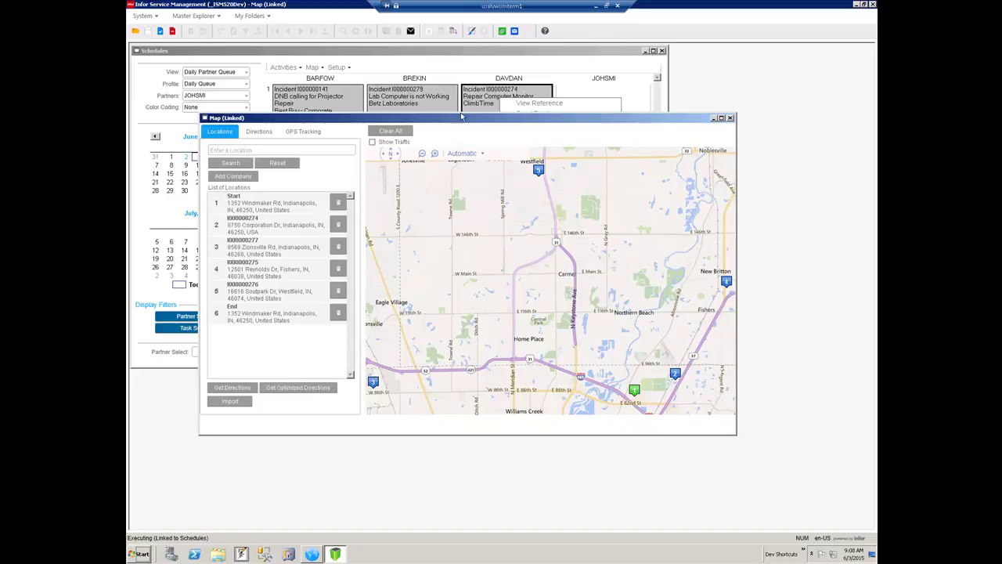
double_click(422, 120)
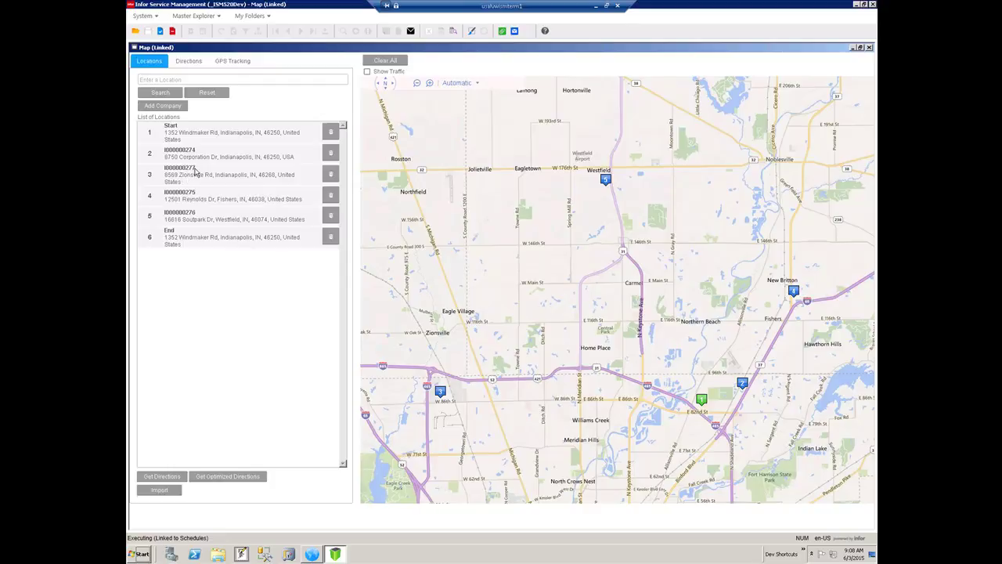
Step: Search the map for Lowe's and save the Carmel store's pushpin to the list of locations
left_click(149, 81)
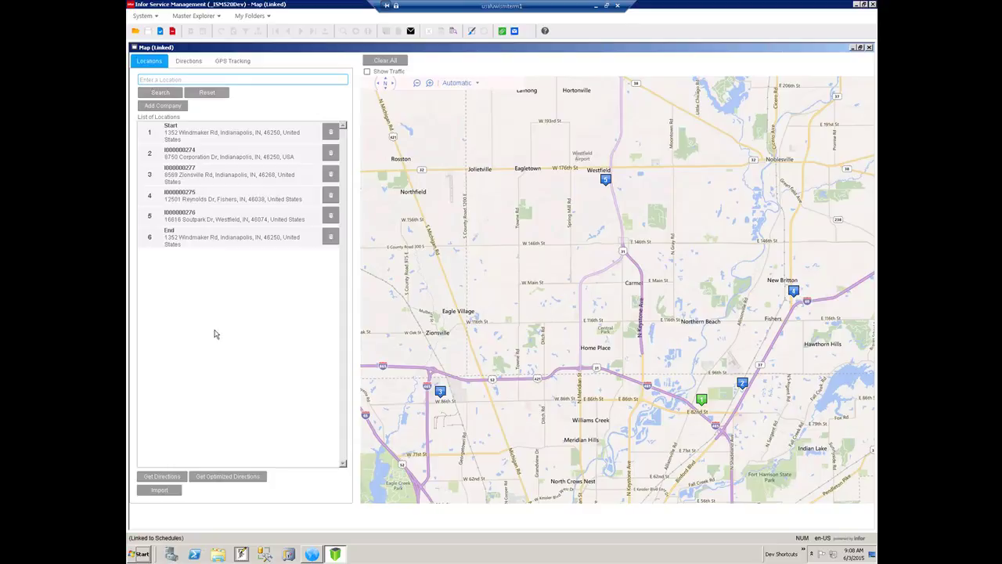
type("Lowe's")
left_click(159, 93)
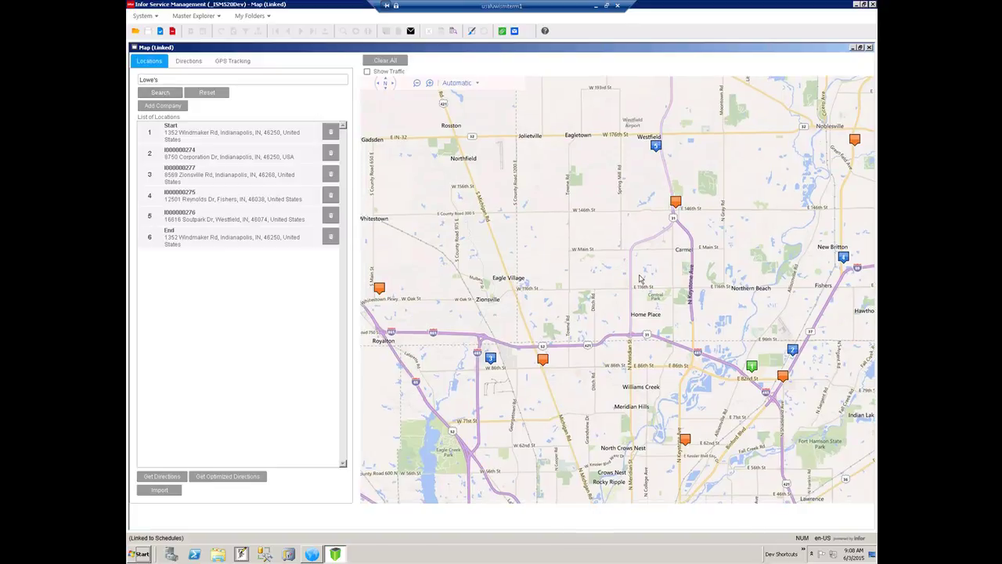
left_click(677, 202)
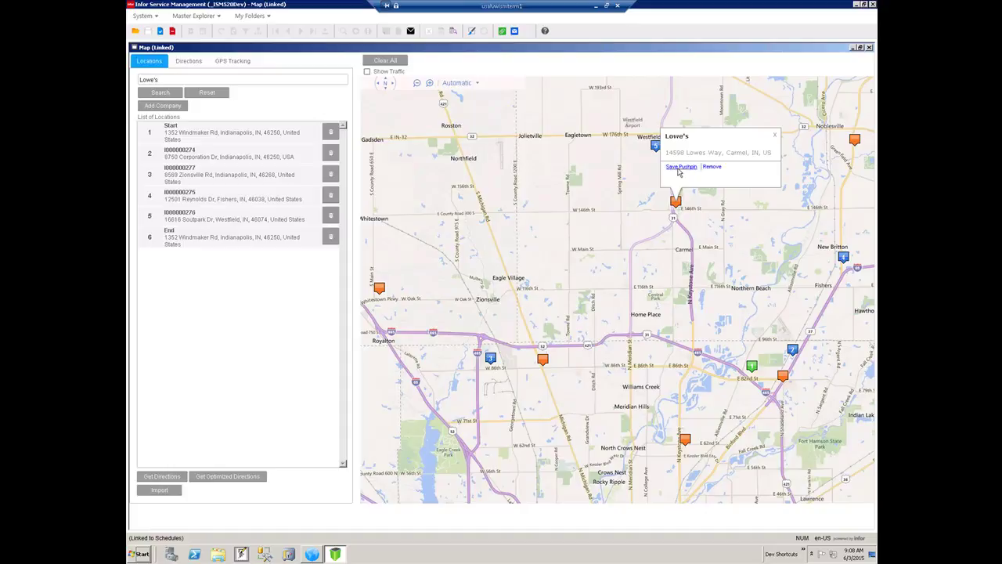
left_click(681, 167)
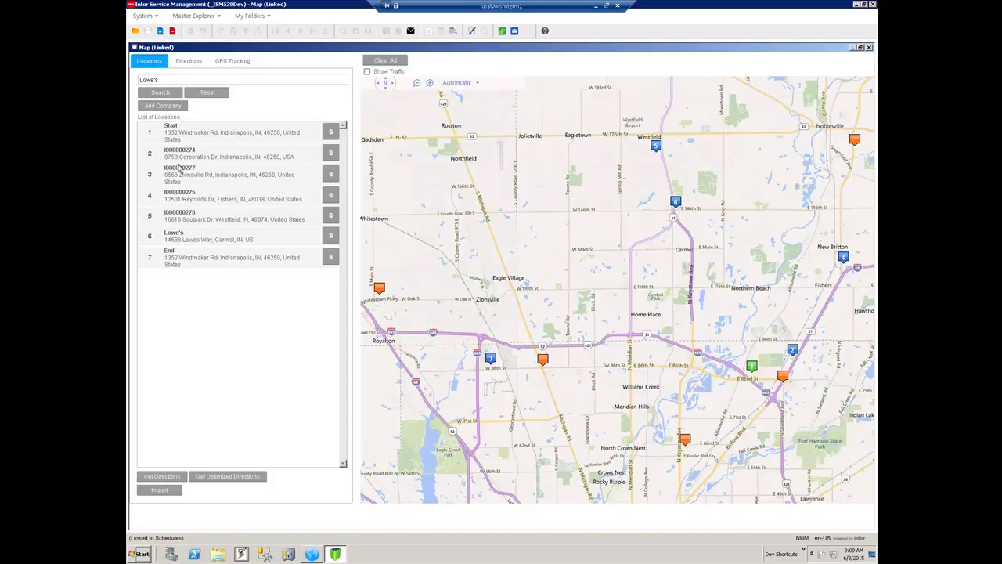
Step: Move the Lowe's stop directly ahead of the Westfield stop and calculate directions in listed order, then in optimized order
left_click_drag(179, 234, 176, 204)
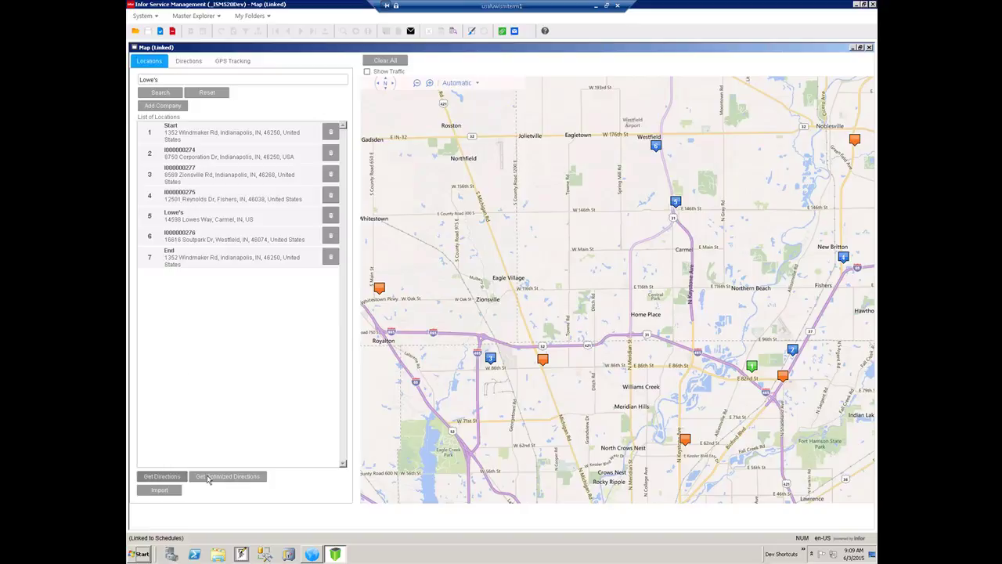
left_click(162, 479)
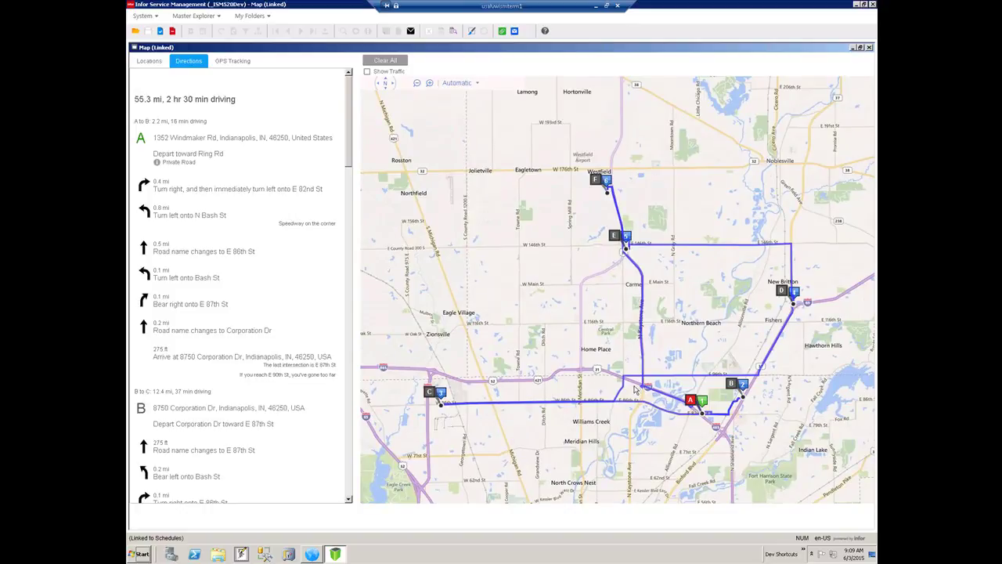
left_click(148, 61)
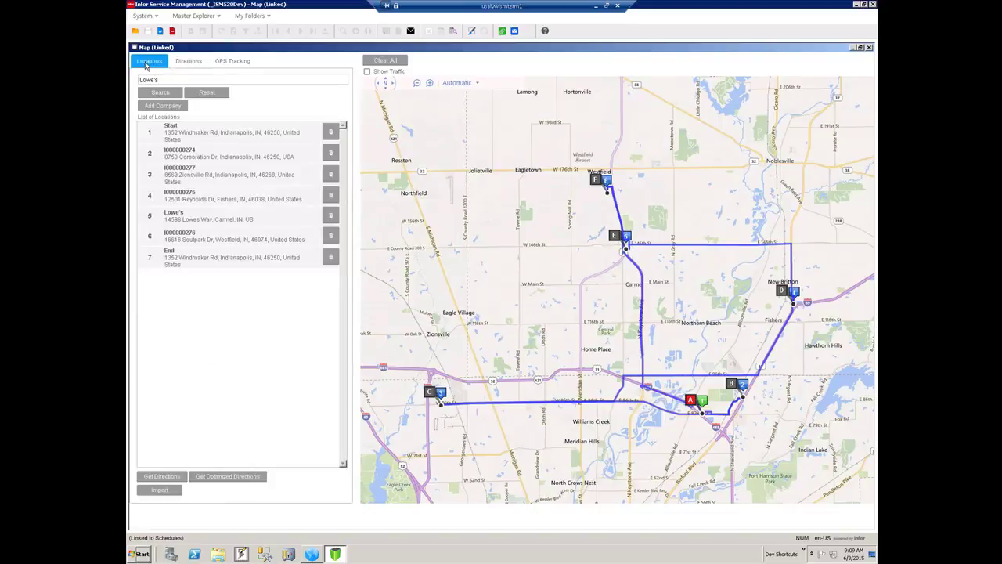
left_click(215, 477)
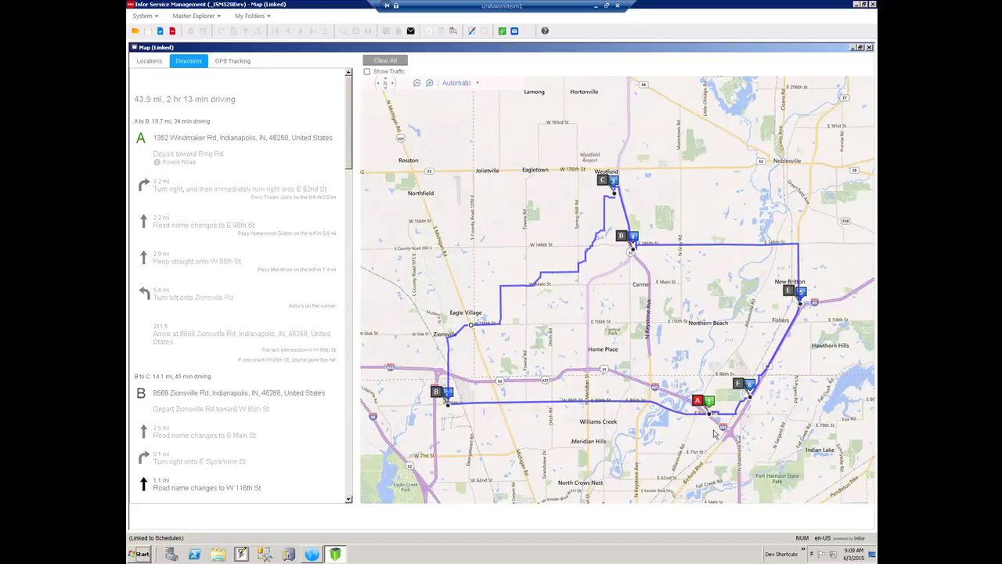
Step: Remove the Lowe's stop from the list of locations and turn off the traffic overlay
left_click(151, 62)
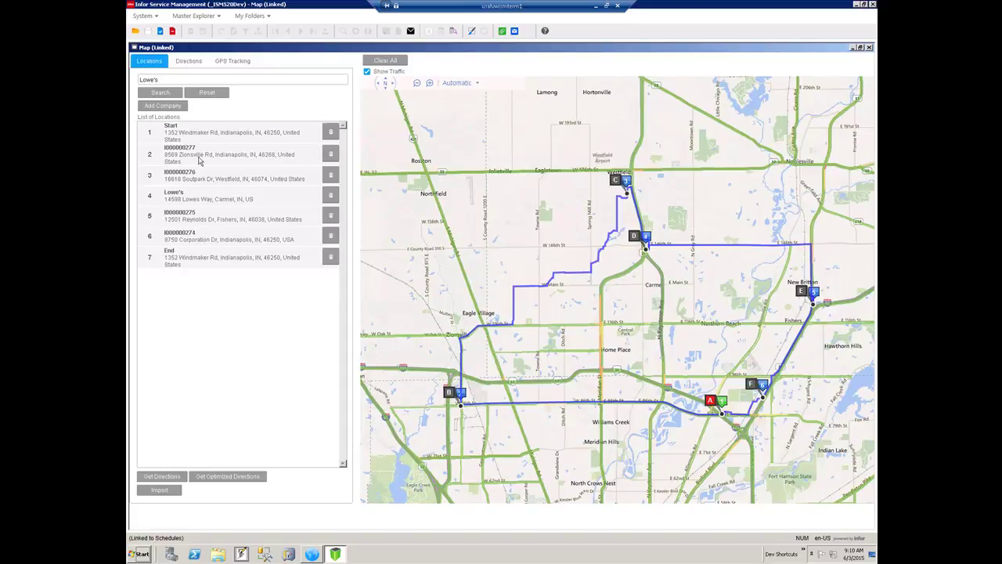
left_click(331, 196)
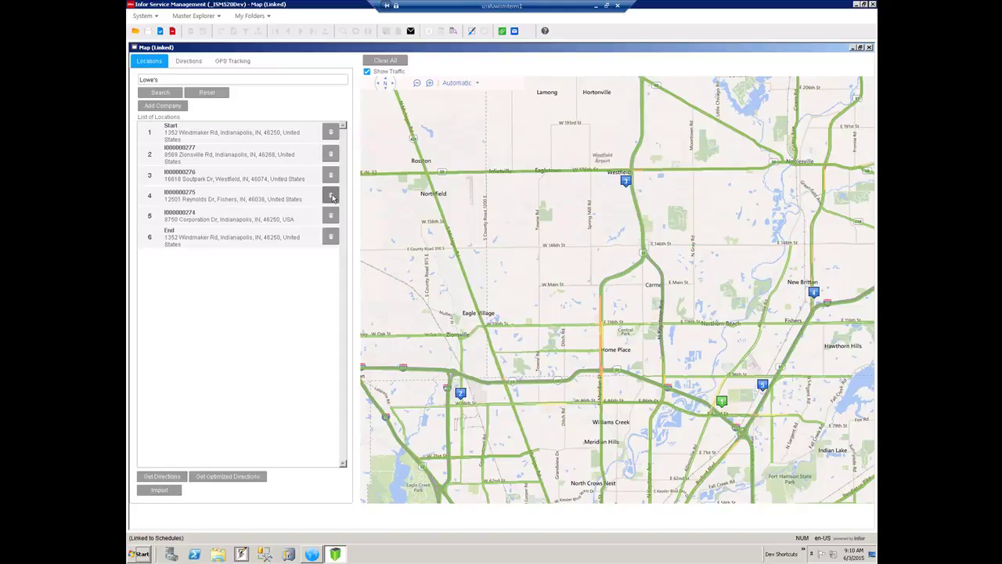
left_click(367, 71)
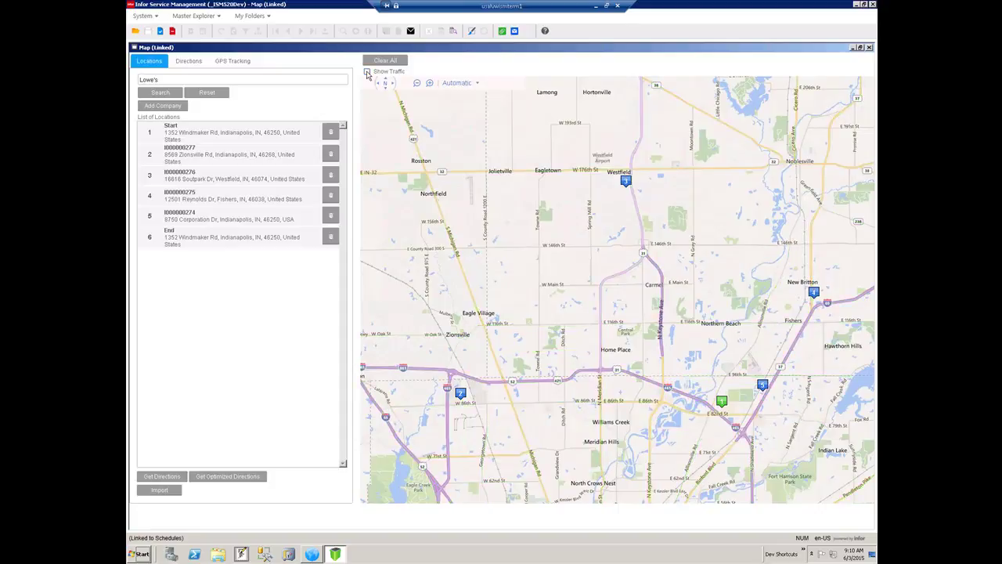
Step: Calculate optimized directions for the remaining stops and review the turn-by-turn instructions
left_click(227, 476)
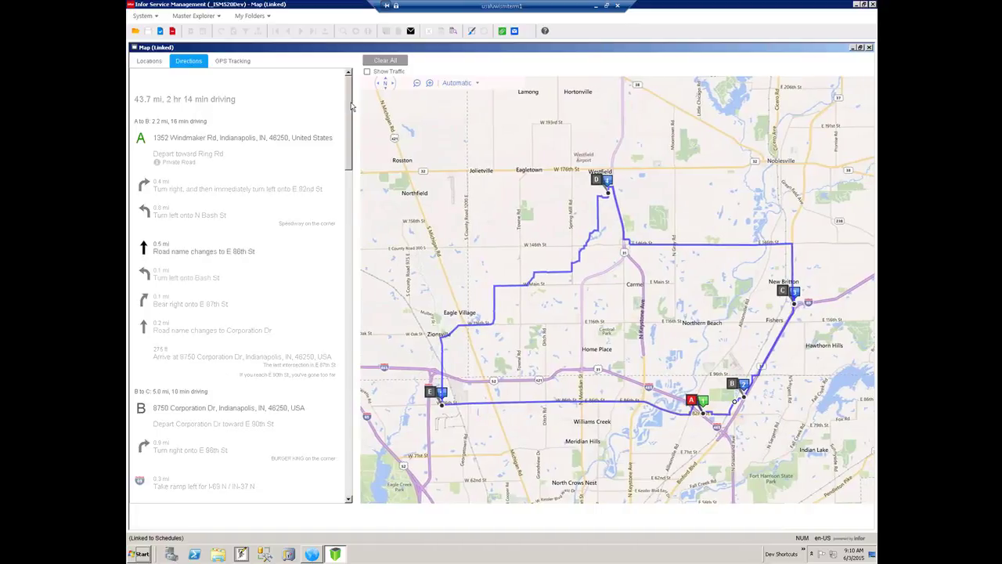
scroll(349, 138, "down", 5)
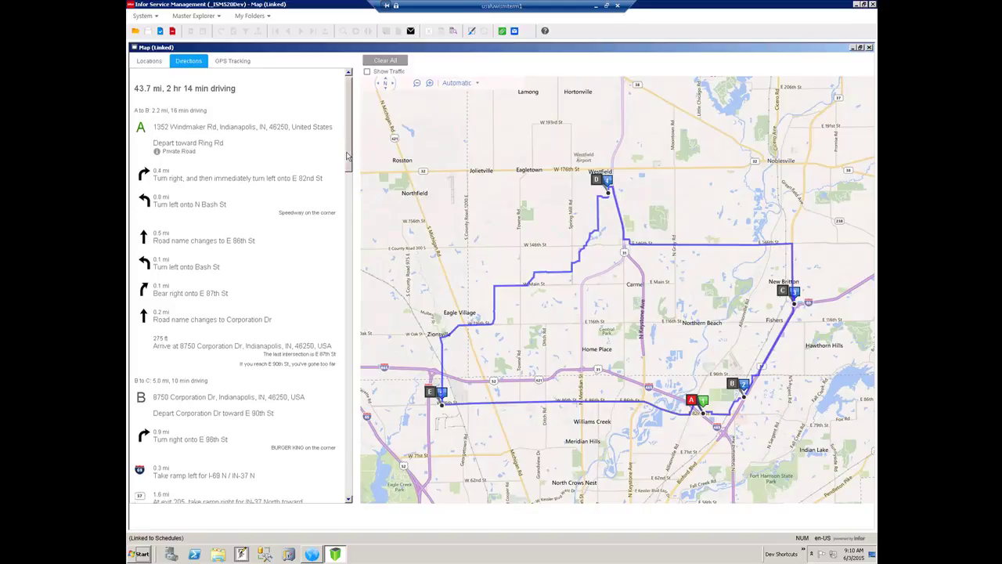
scroll(350, 239, "down", 10)
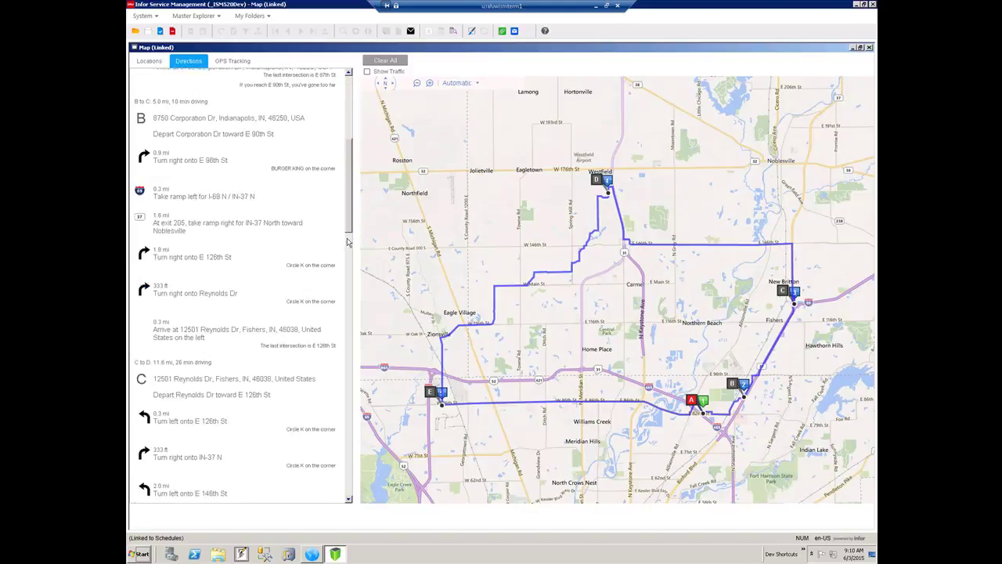
scroll(352, 206, "up", 9)
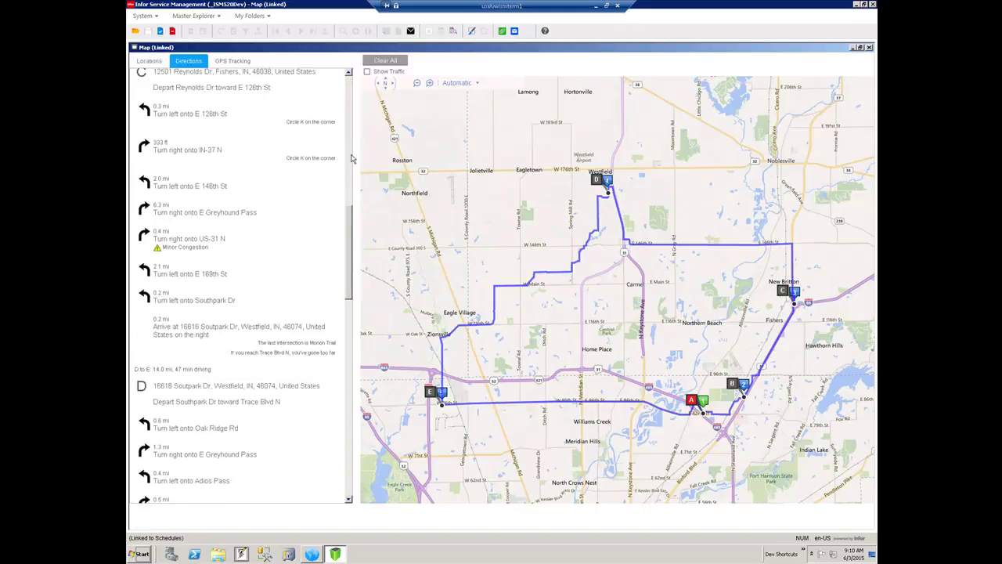
scroll(350, 94, "up", 6)
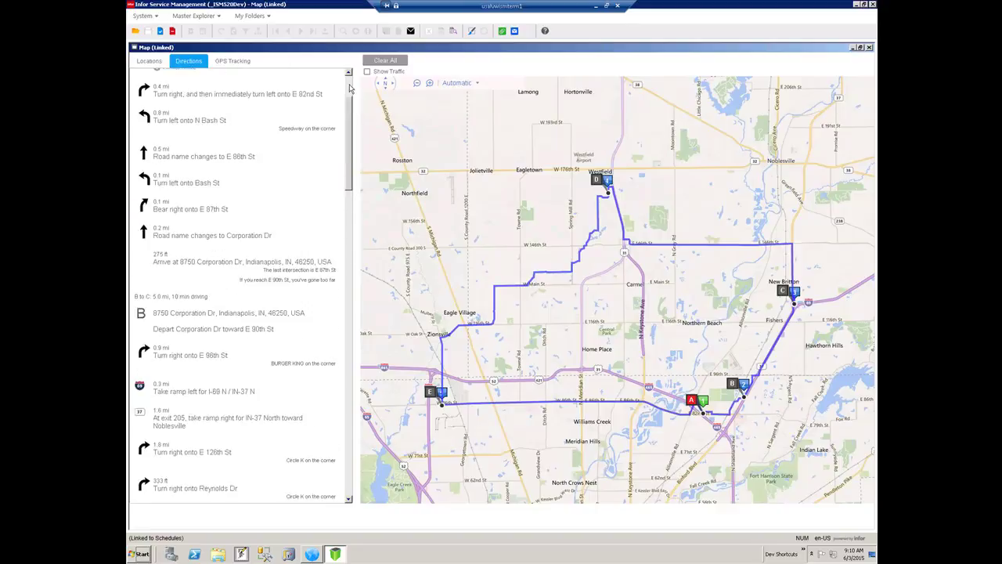
Step: Restore the Map form to a smaller window and compare its stop order with DAVDAN's appointments in the schedule
left_click(149, 61)
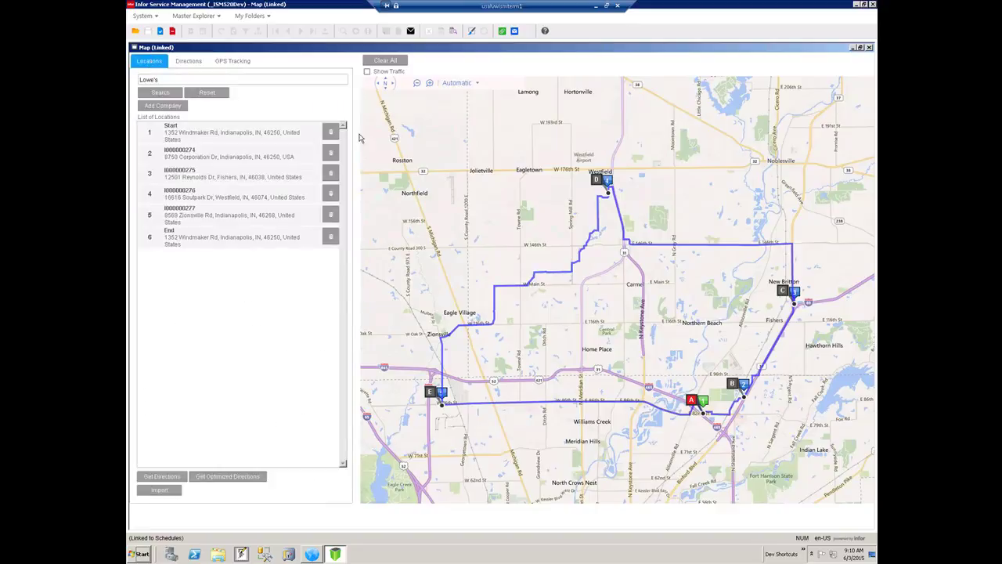
double_click(382, 47)
left_click_drag(399, 131, 476, 206)
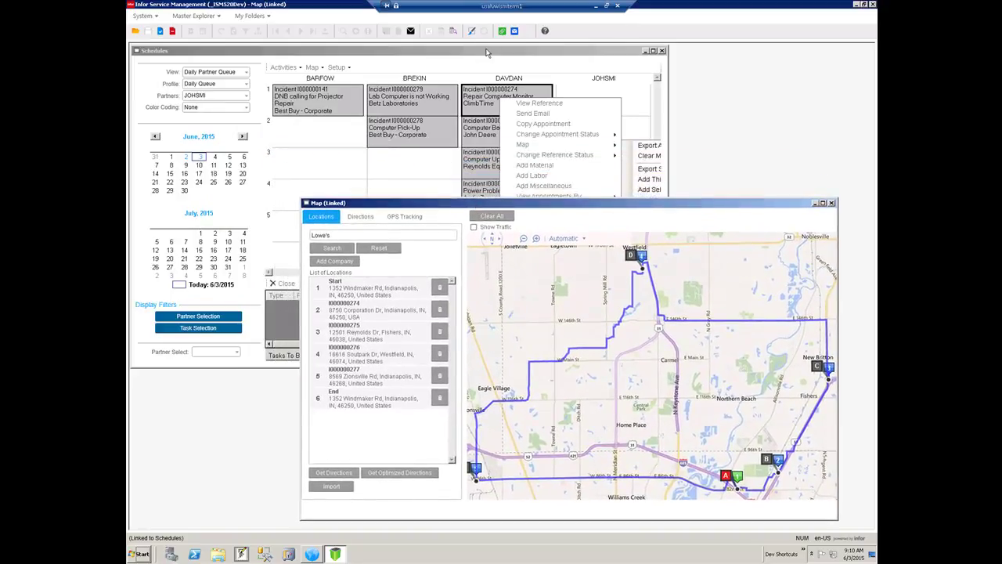
left_click(486, 52)
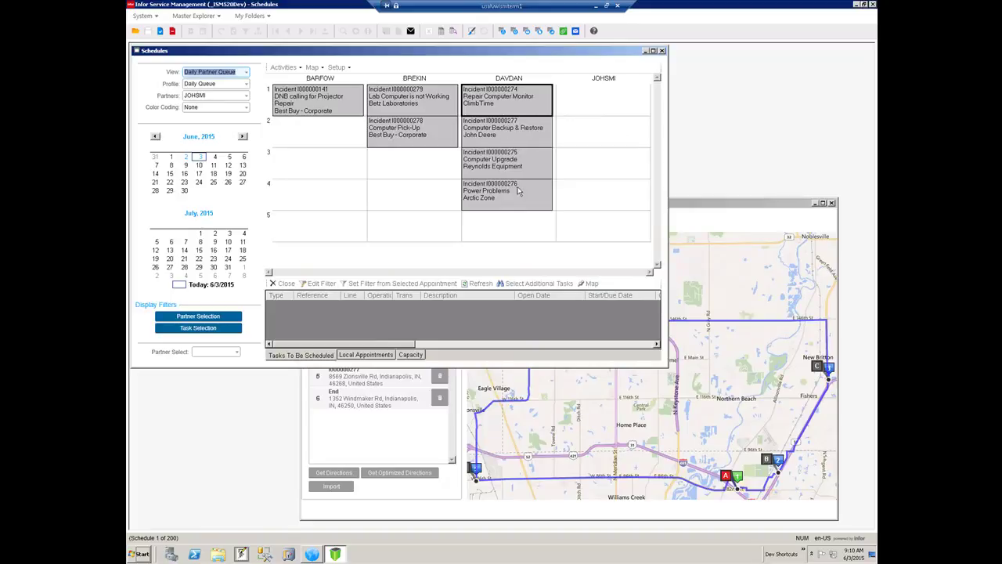
left_click(683, 206)
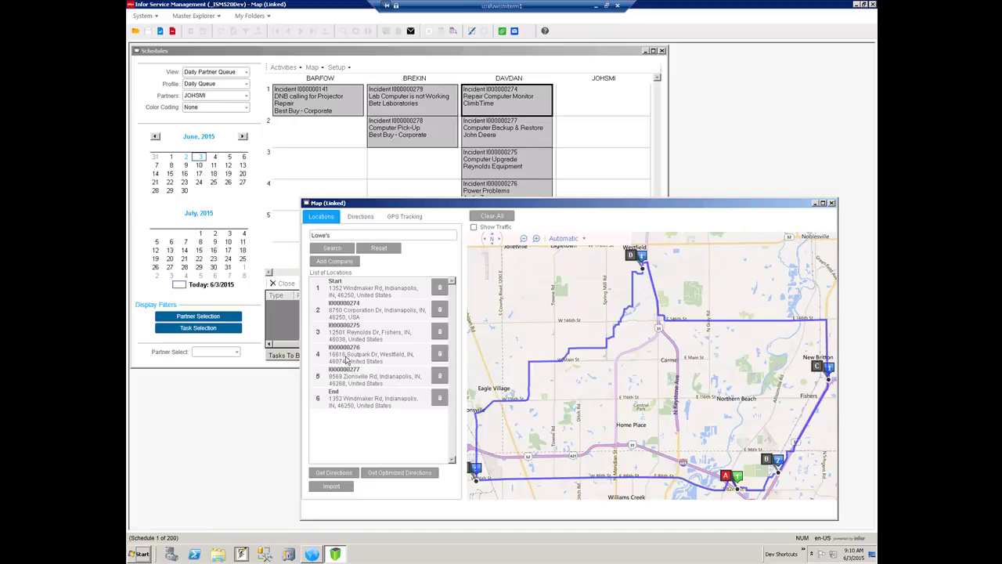
Step: Import the optimized stop order from the map into DAVDAN's schedule and bring the schedule forward
left_click(332, 487)
left_click(432, 487)
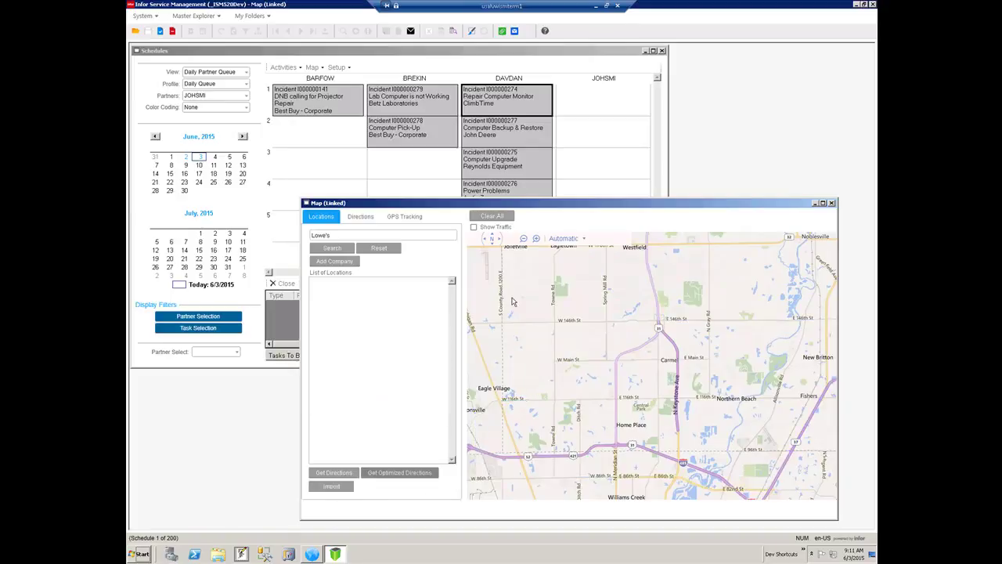
left_click(481, 55)
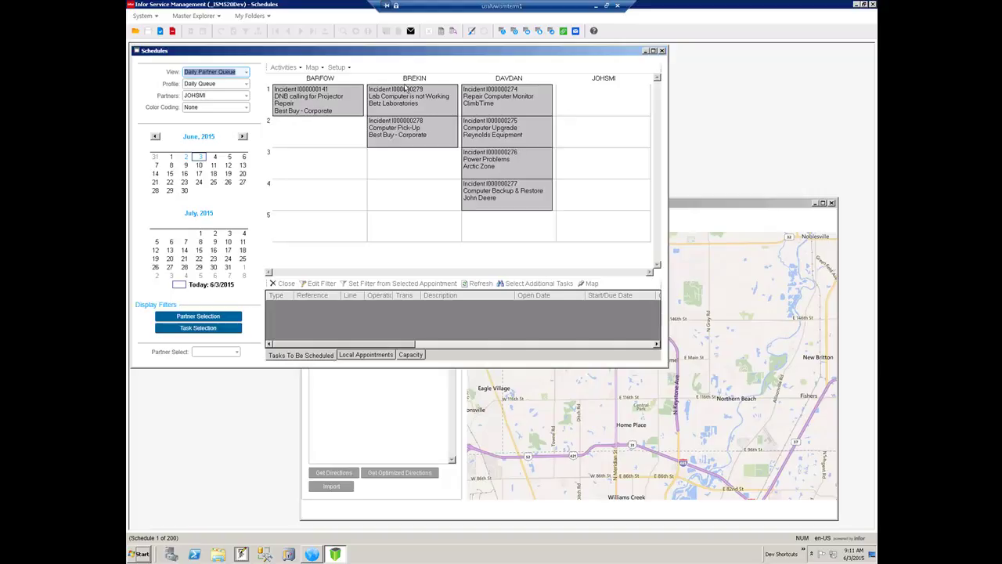
Step: Export DAVDAN's reordered route from the schedule to the map again
right_click(507, 104)
mouse_move(556, 153)
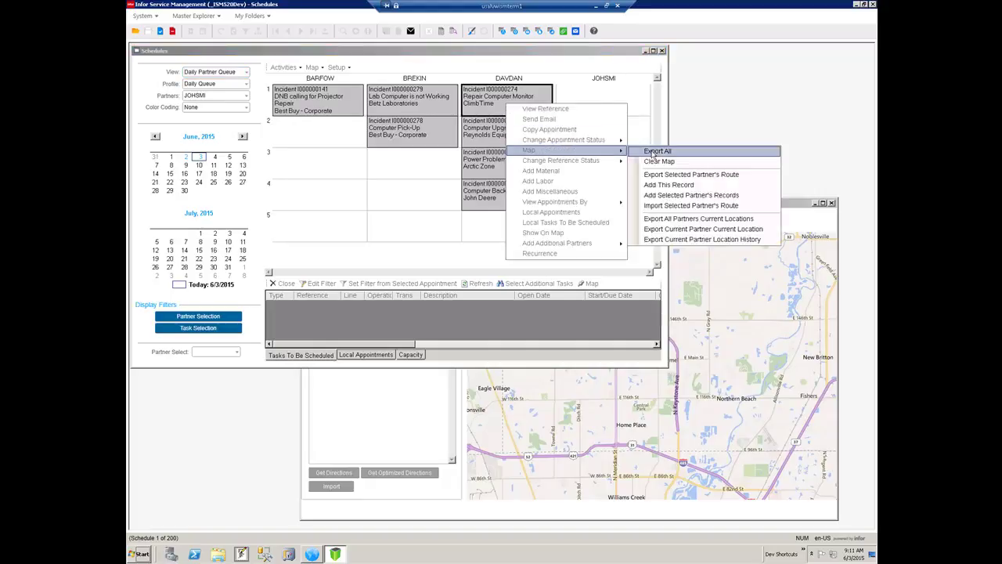
left_click(680, 175)
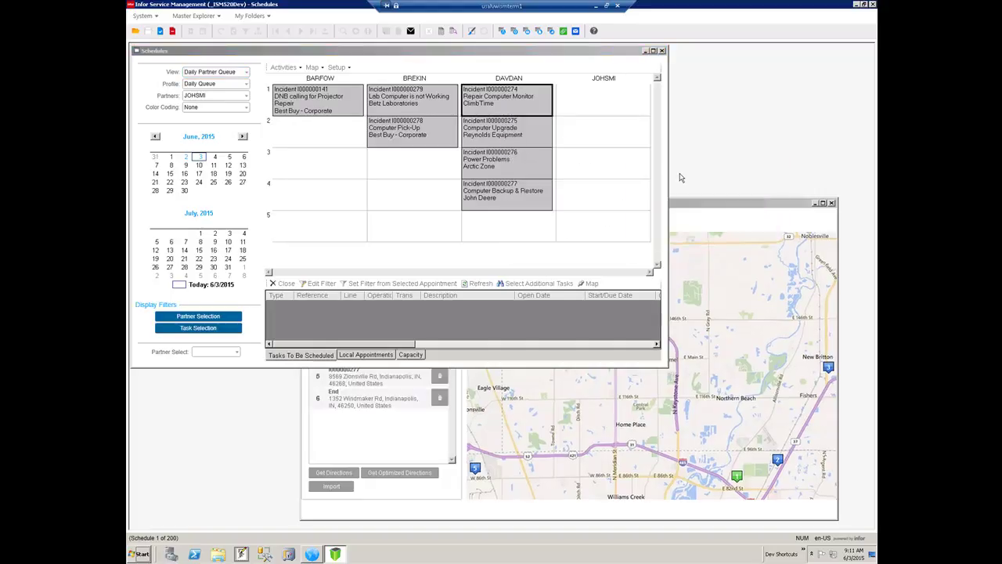
Step: Add all of partner BREKIN's records to the mapped route and maximize the Map form
right_click(402, 99)
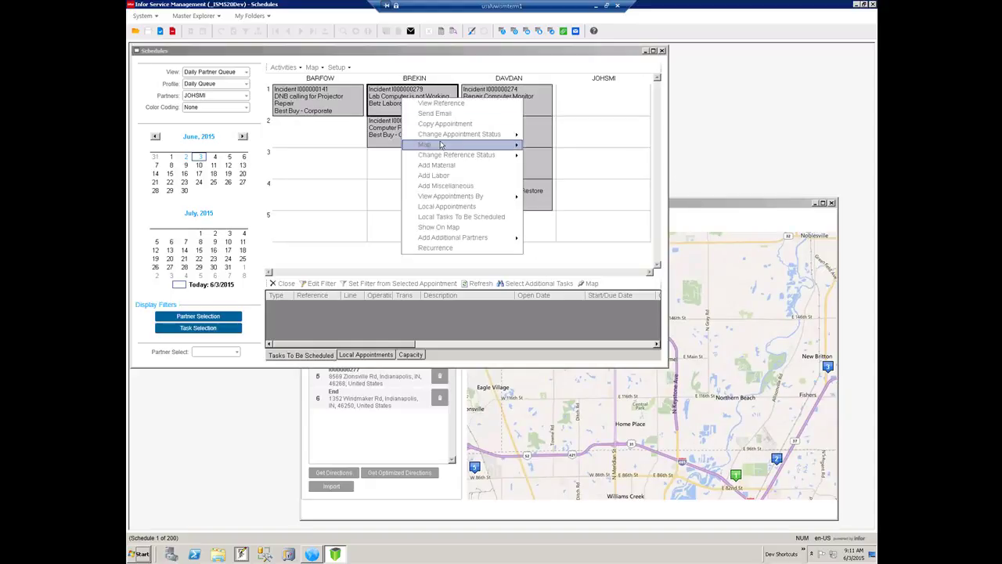
mouse_move(476, 146)
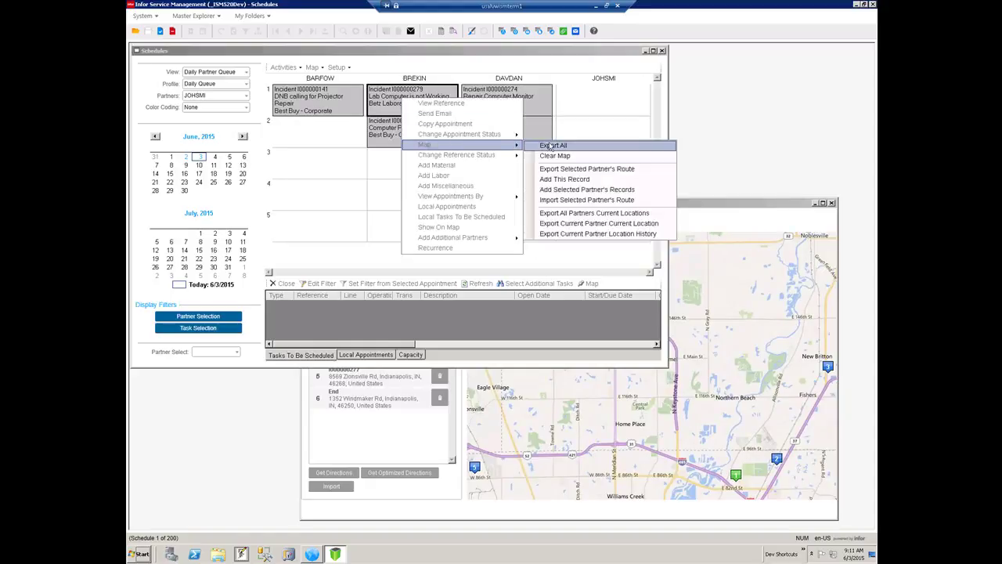
left_click(569, 190)
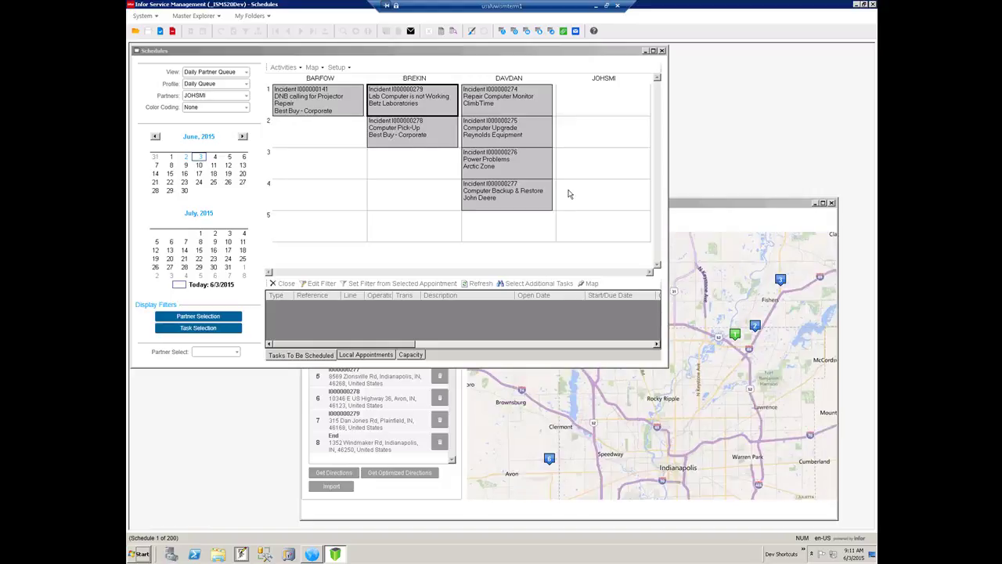
left_click(725, 206)
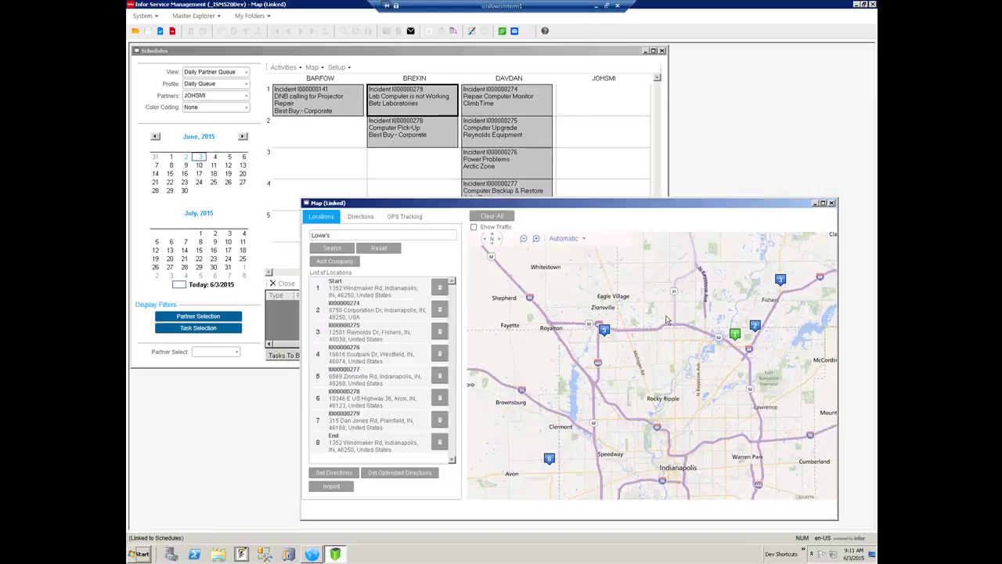
left_click(552, 238)
double_click(520, 204)
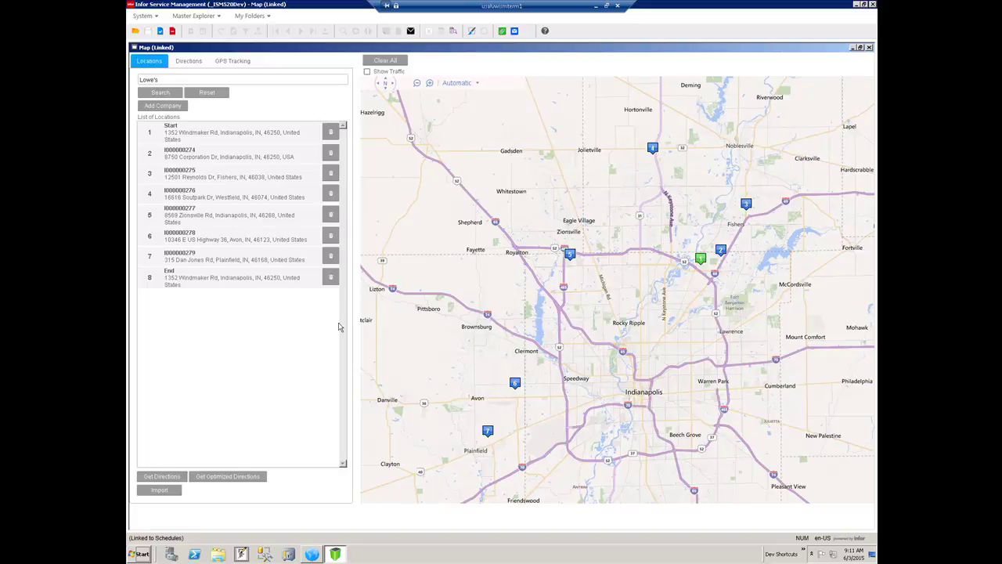
Step: Get optimized directions for the combined DAVDAN and BREKIN stops, return to the locations list and restore the Map form to a smaller window
left_click(227, 478)
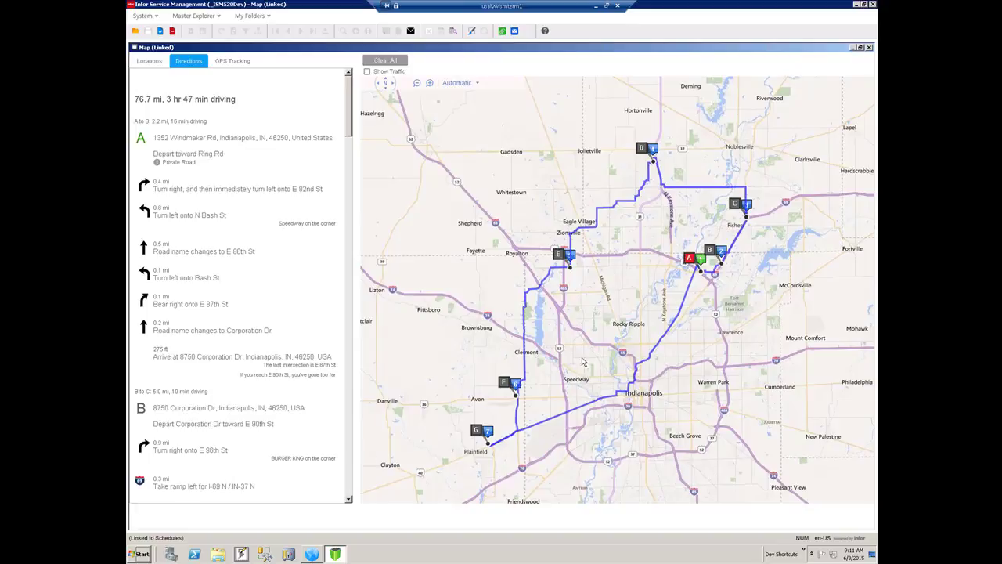
left_click(151, 61)
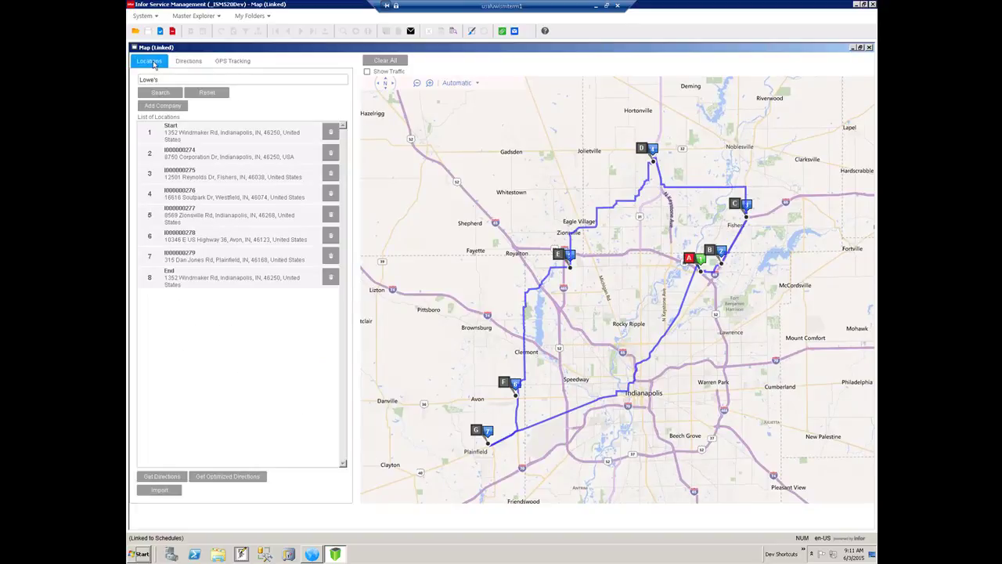
double_click(287, 47)
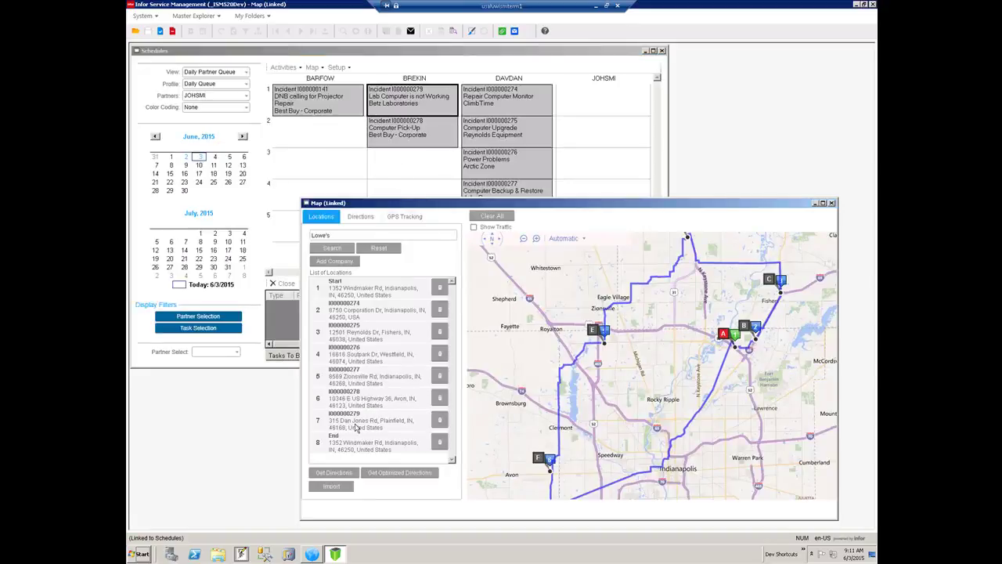
Step: Import the combined optimized stops into DAVDAN's schedule and bring the Schedules form forward
left_click(345, 489)
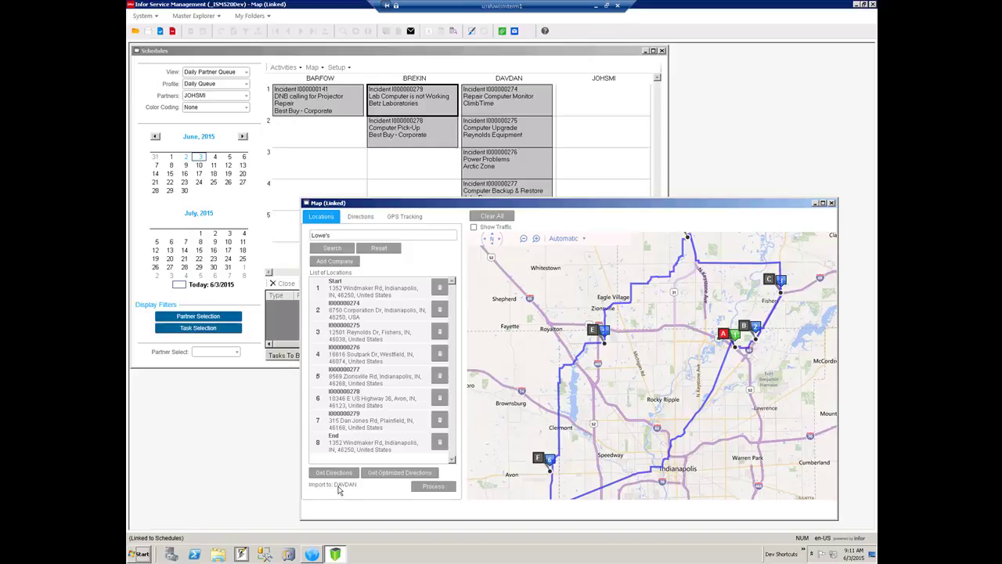
left_click(438, 489)
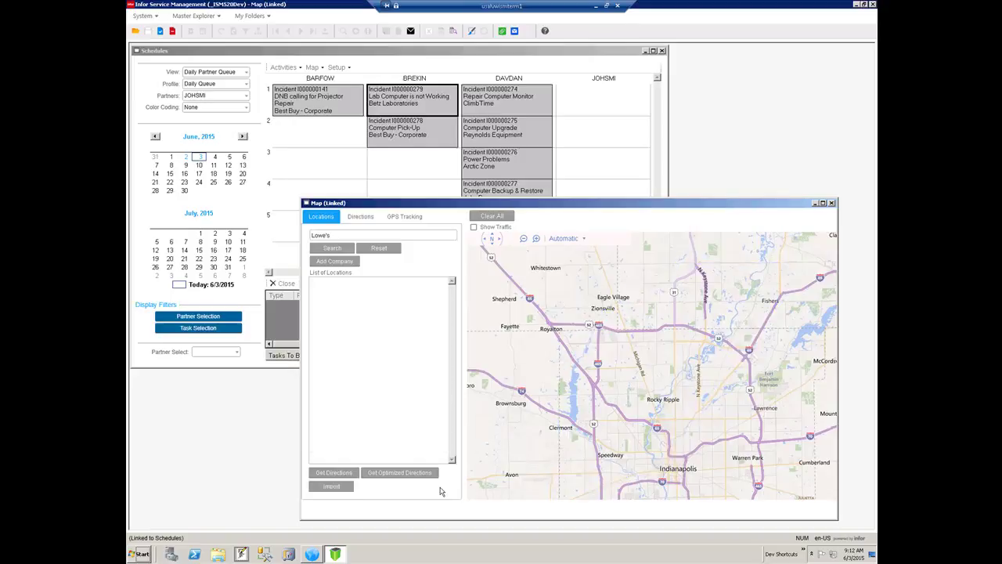
left_click(395, 57)
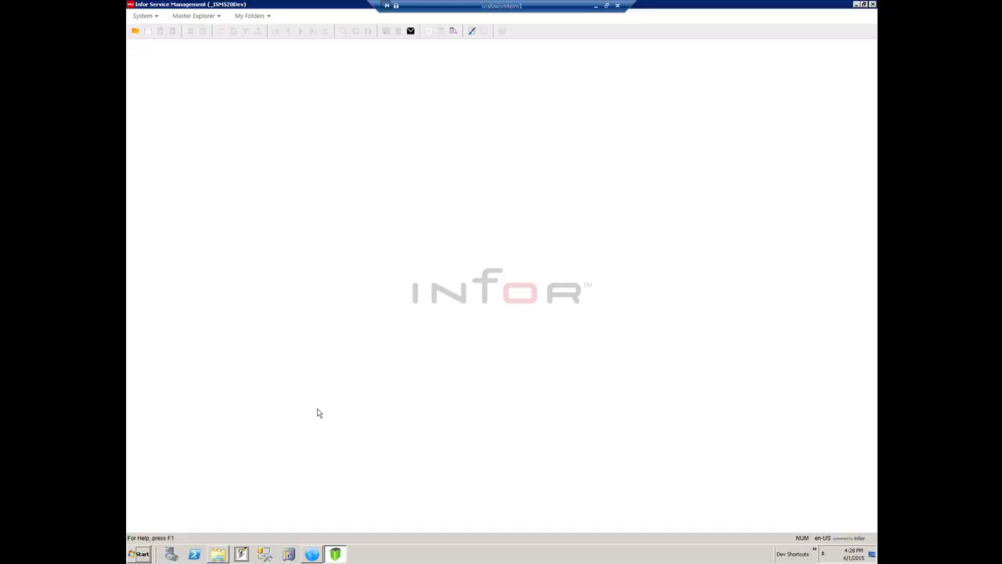
Step: Open the Partners form, load all partner records and show their scheduling details
left_click(144, 16)
mouse_move(168, 36)
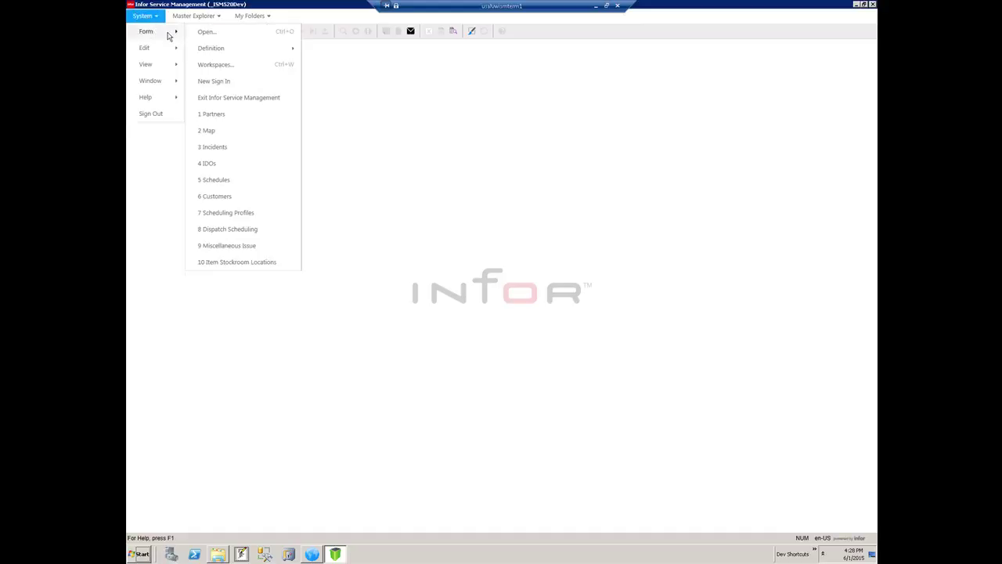
left_click(212, 115)
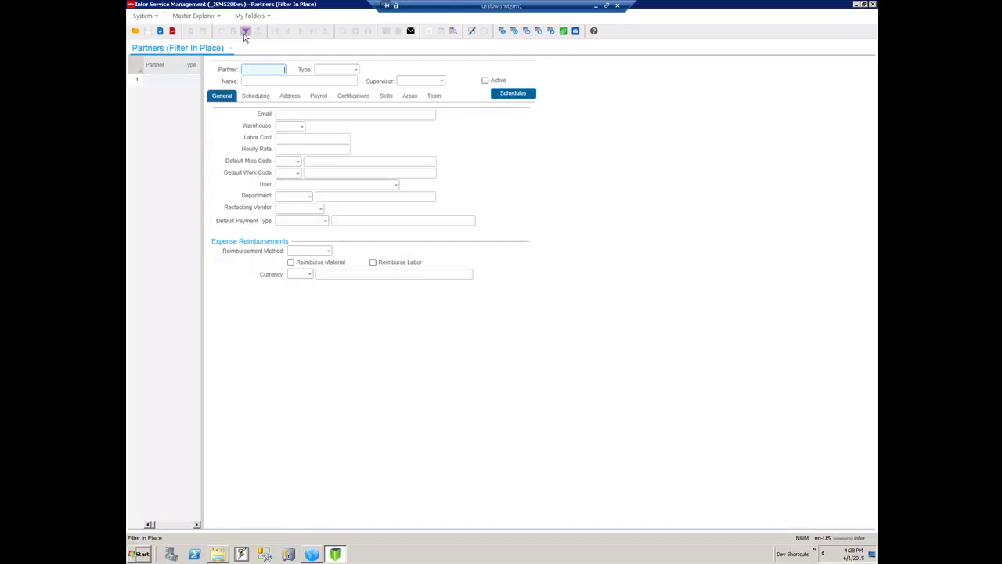
left_click(246, 33)
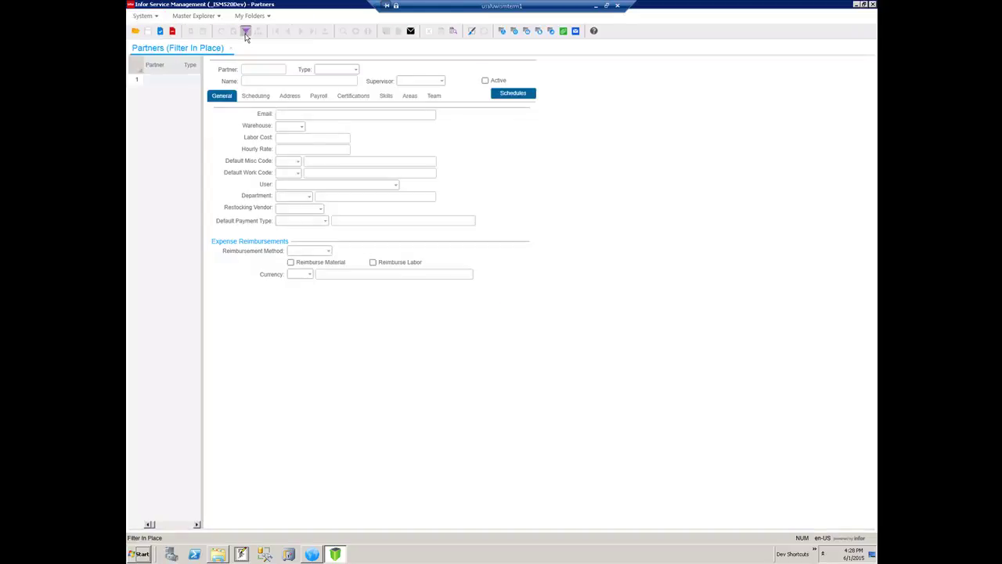
left_click(256, 96)
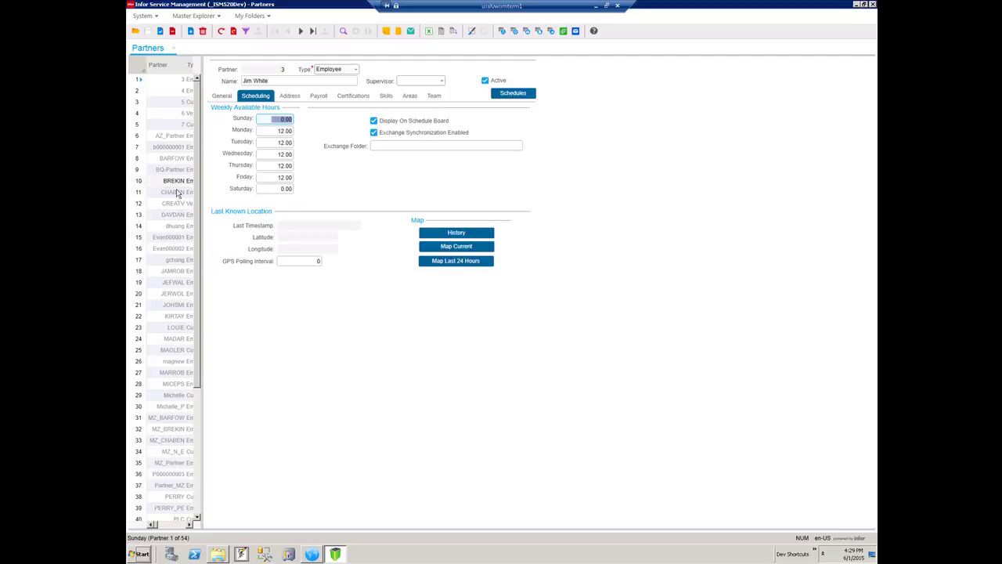
Step: Select partner BARFOW, view the partner's current location on the map and close the Map form
left_click(167, 162)
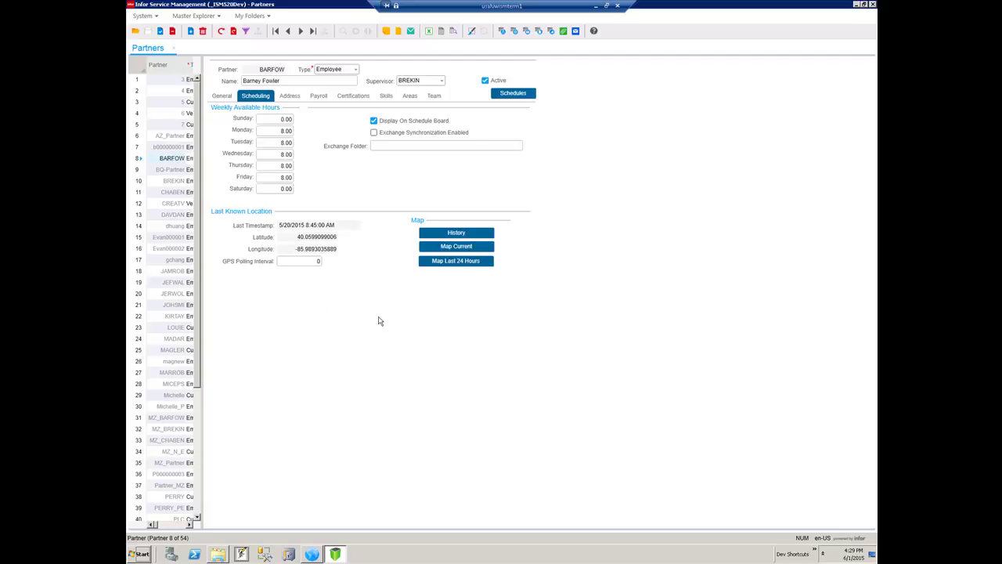
left_click(443, 249)
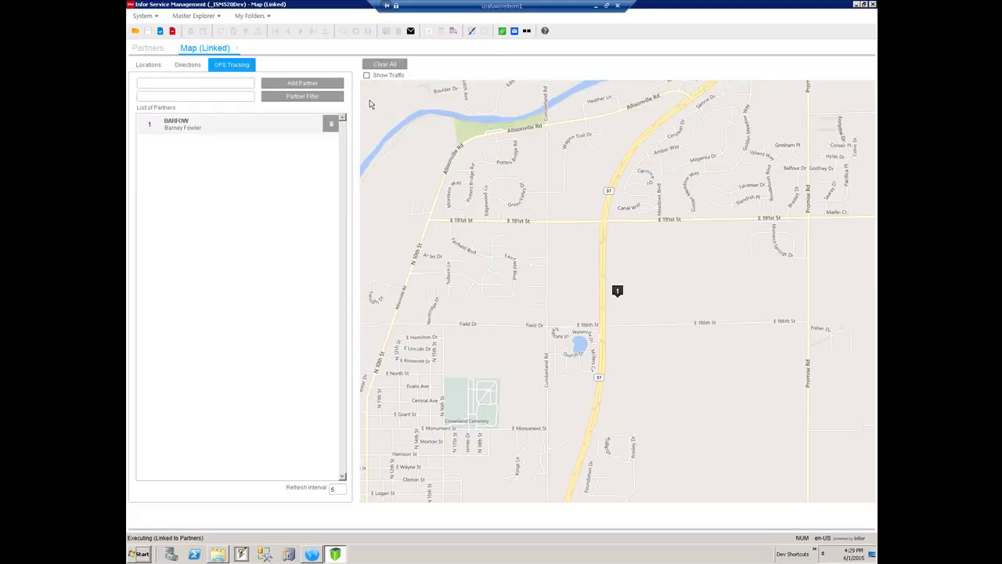
left_click(236, 48)
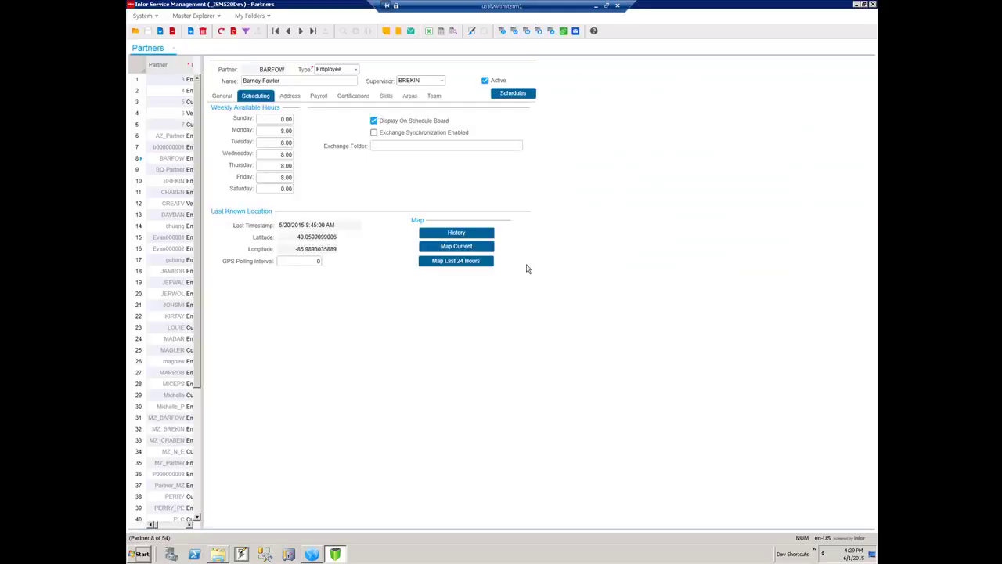
Step: Plot BARFOW's whole location history on the map, then close the map without an OK response and close the history form
left_click(461, 234)
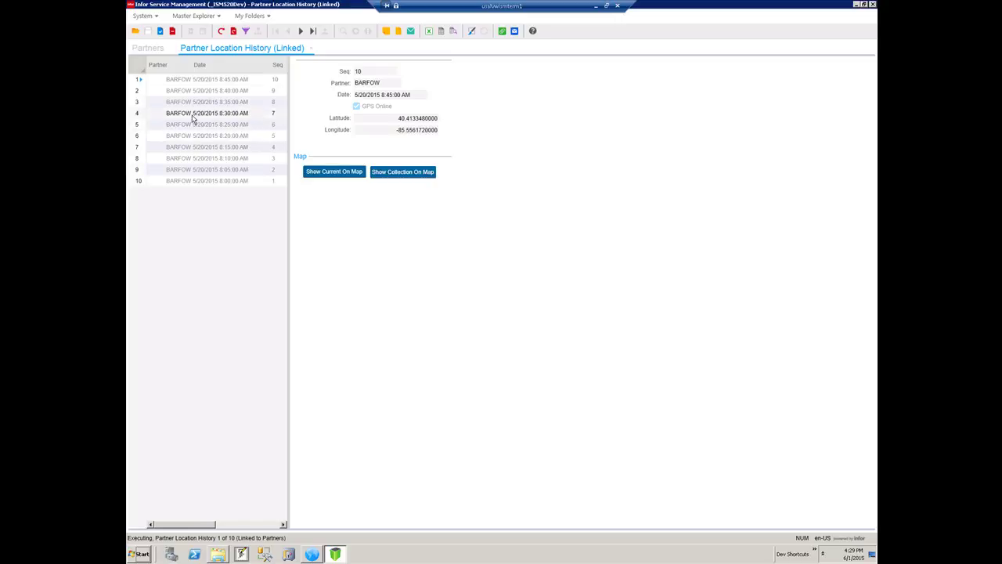
left_click(400, 174)
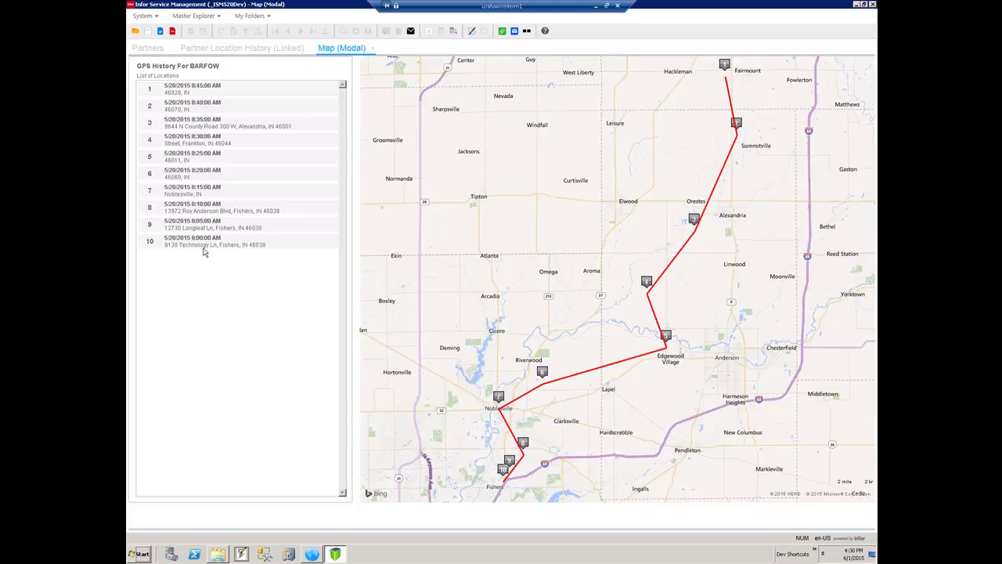
left_click(372, 49)
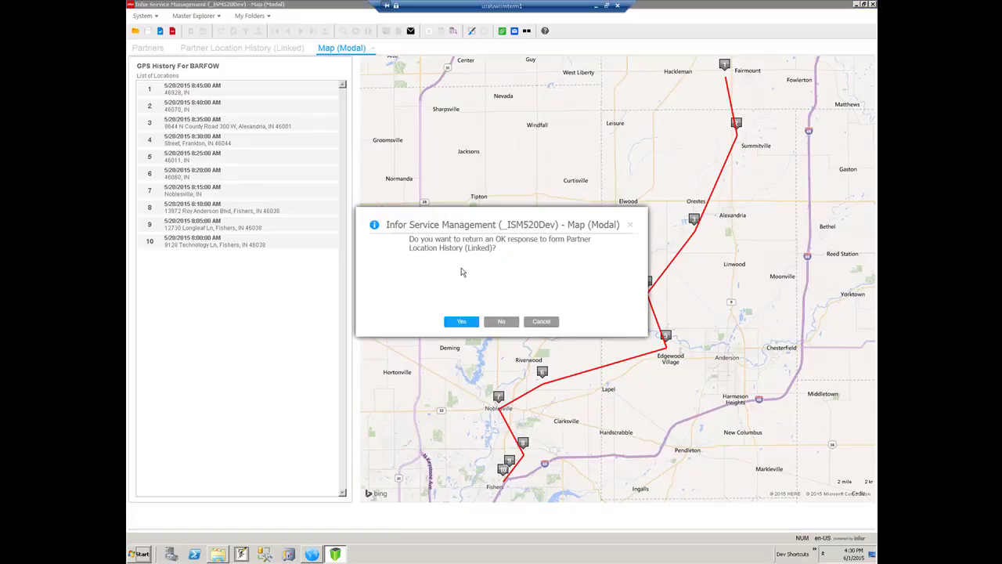
left_click(500, 321)
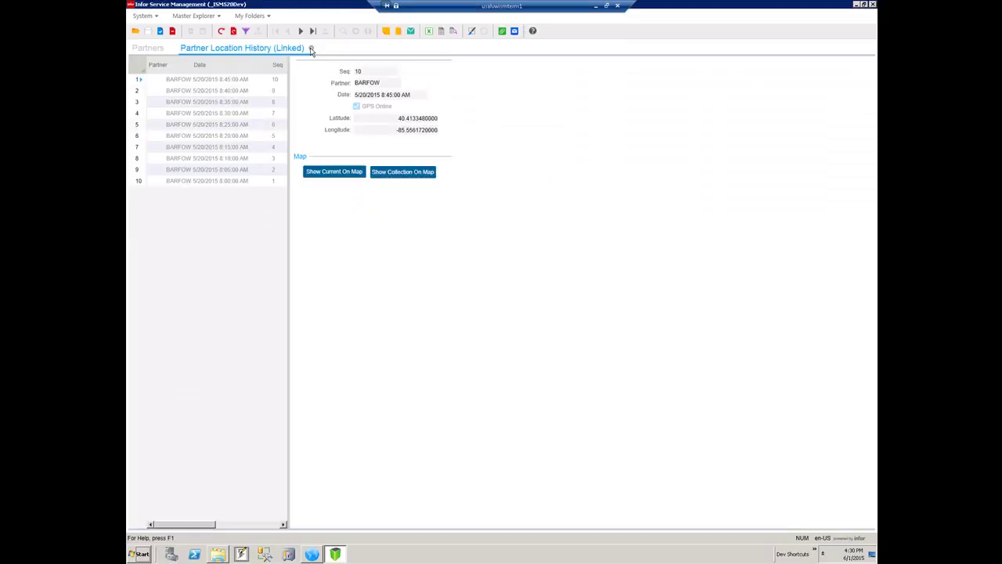
left_click(310, 49)
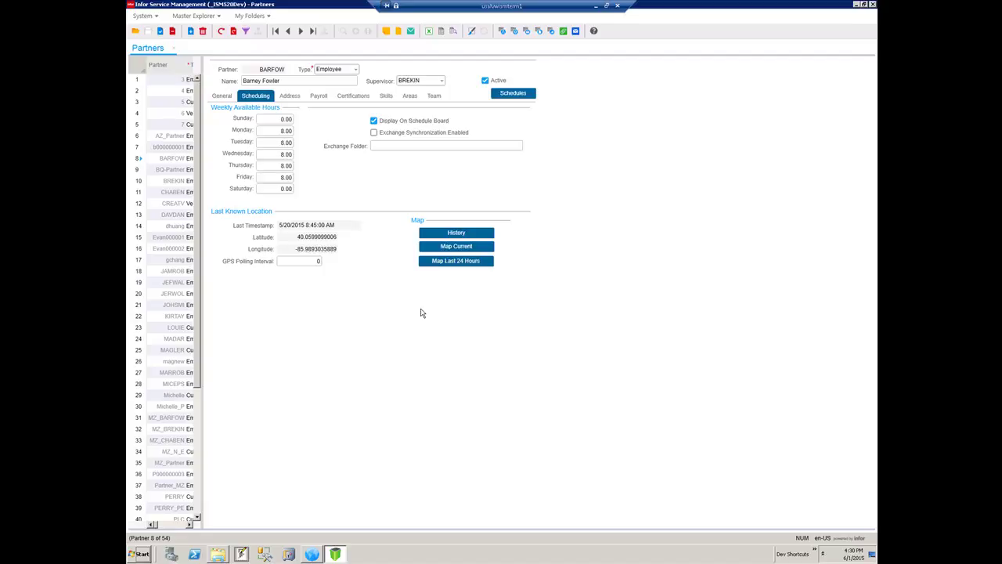
Step: Open the Incidents form and filter it to incident I30
left_click(157, 17)
mouse_move(156, 33)
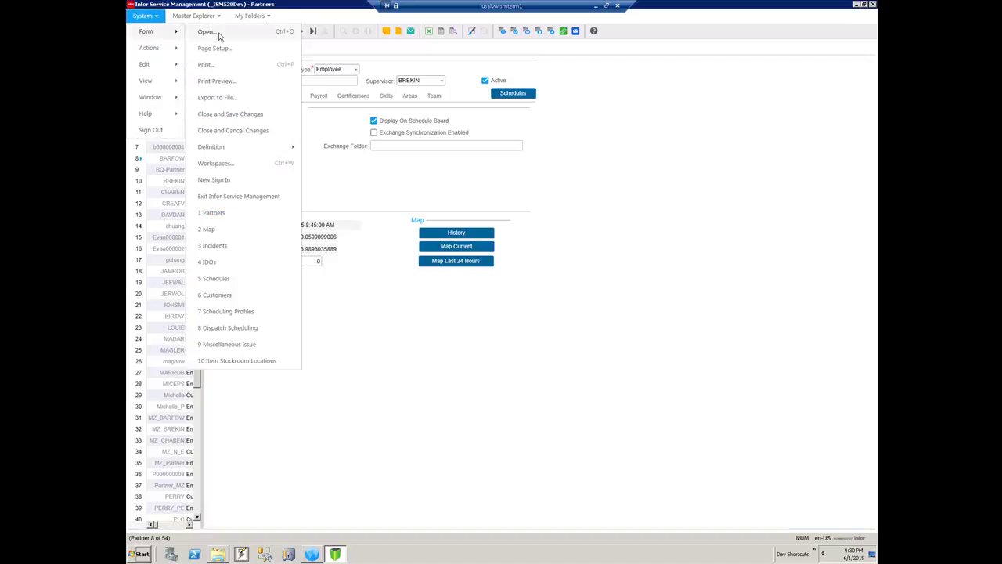
left_click(219, 245)
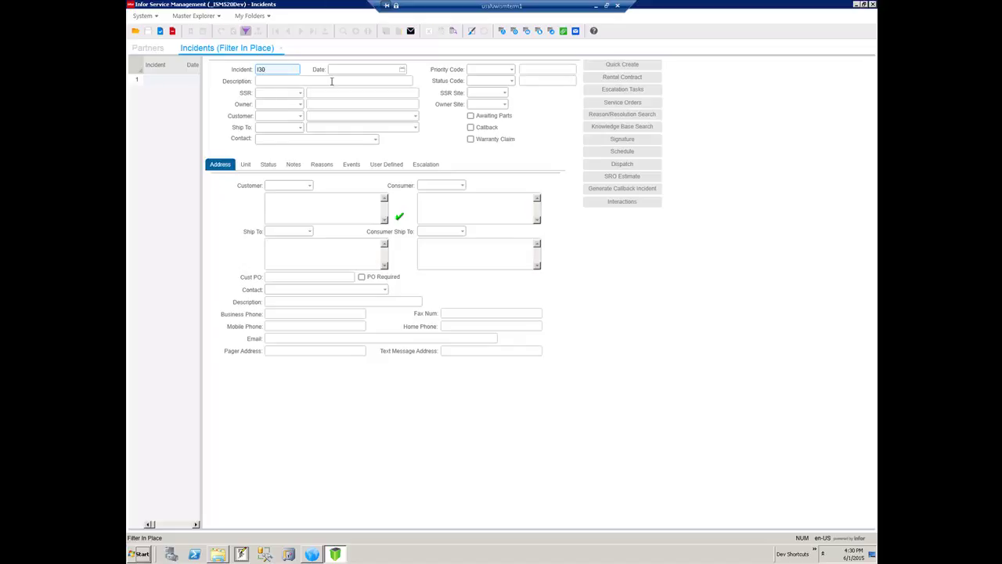
key("F4")
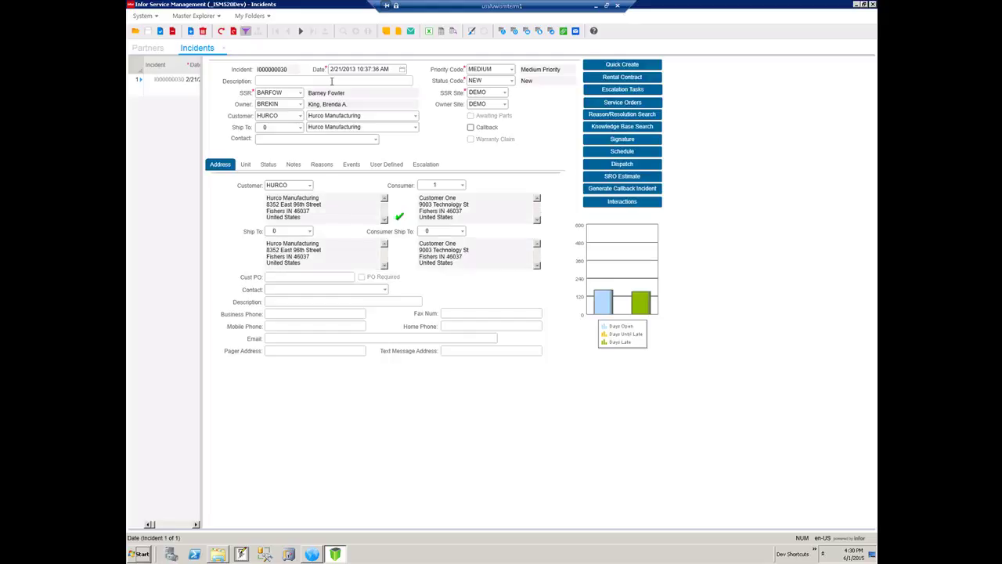
Step: Show the incident's Hurco Manufacturing customer address on the map
left_click(281, 203)
right_click(285, 205)
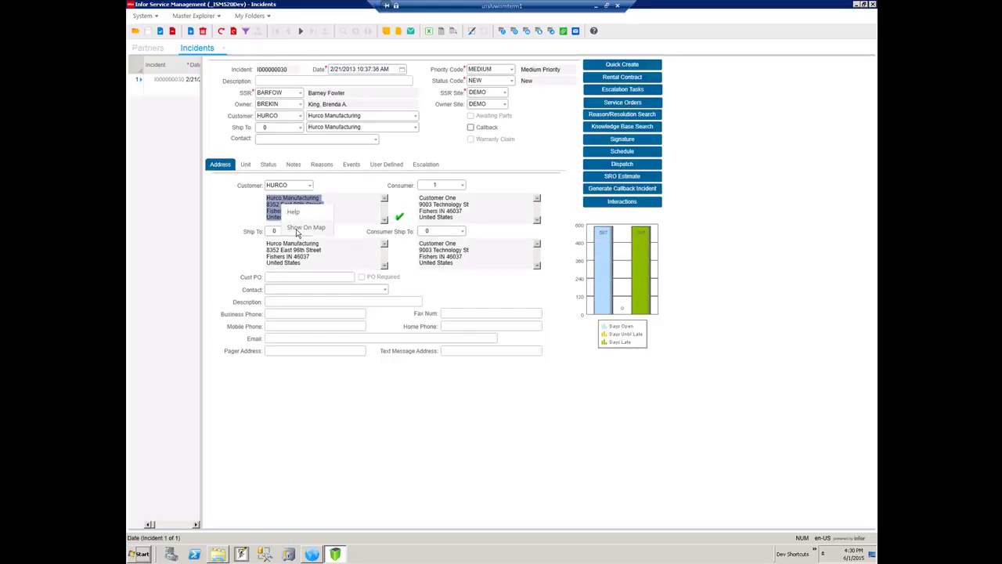
left_click(306, 228)
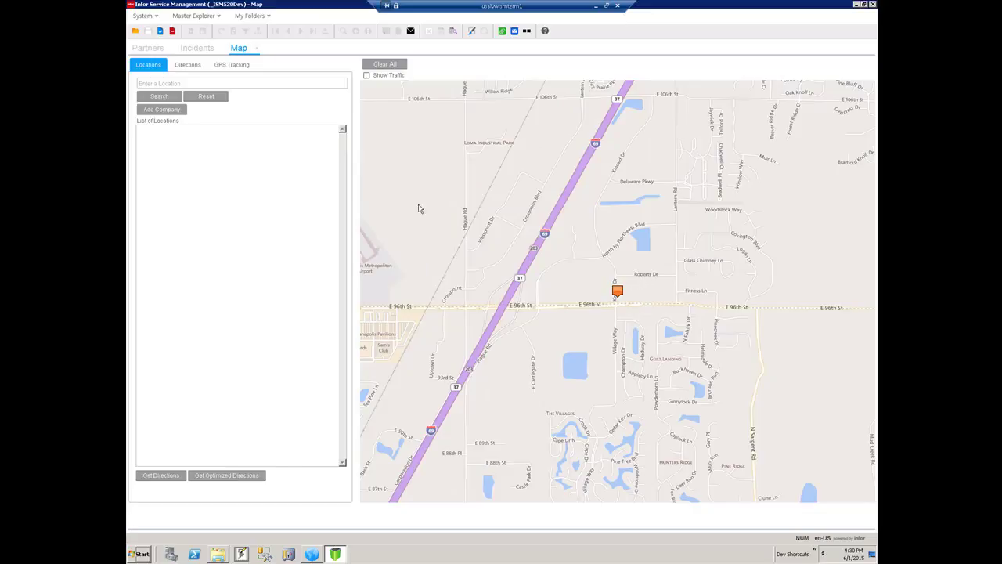
Step: Add partner BARFOW to the map's GPS tracking list
left_click(233, 66)
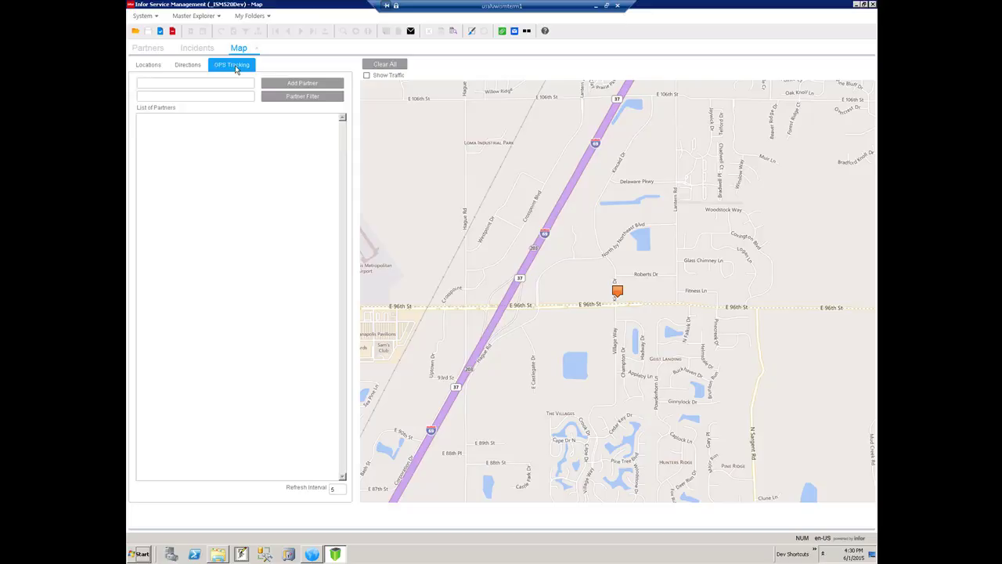
left_click(172, 85)
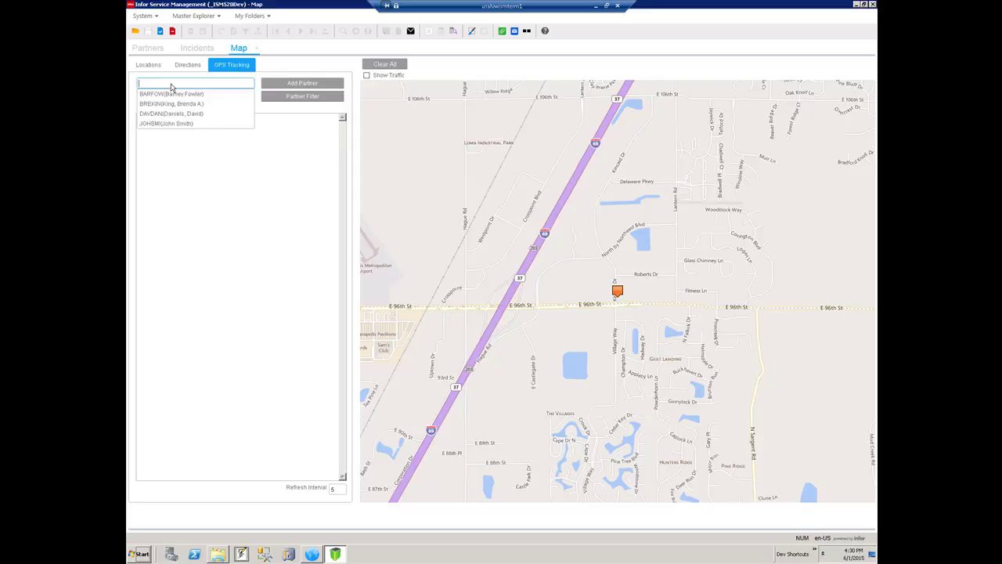
left_click(160, 96)
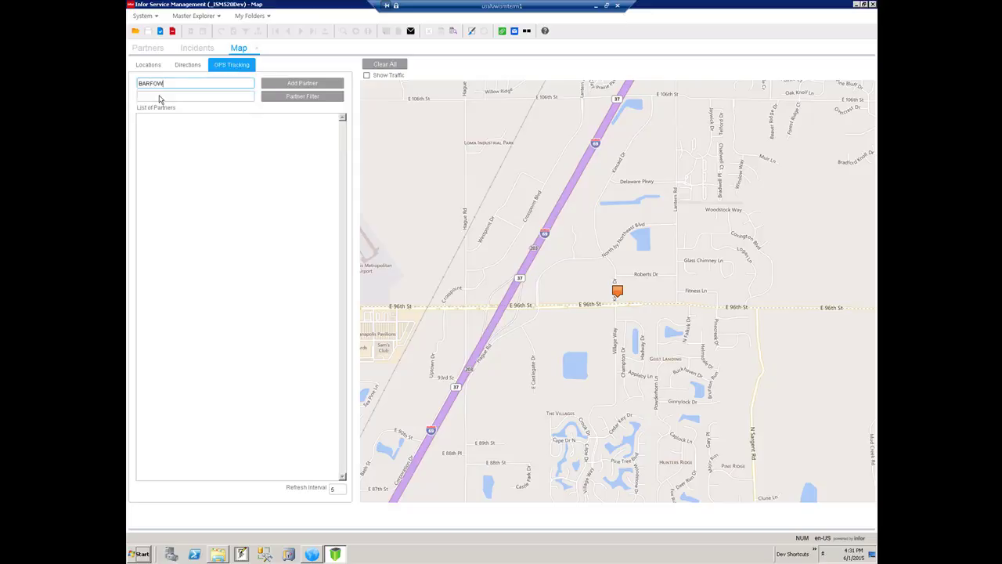
left_click(301, 84)
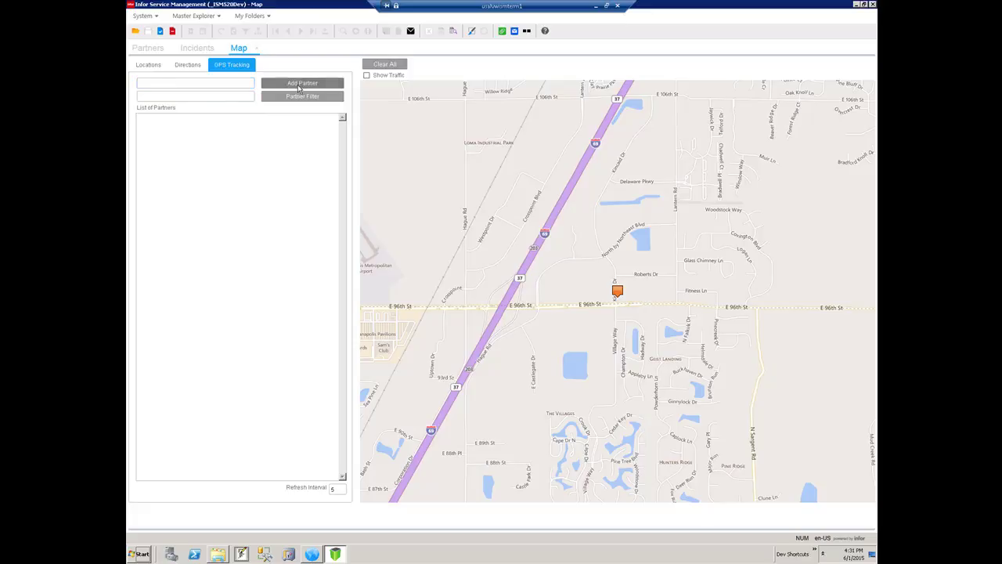
Step: Add more partners to GPS tracking by applying the All Depts partner filter
left_click(179, 99)
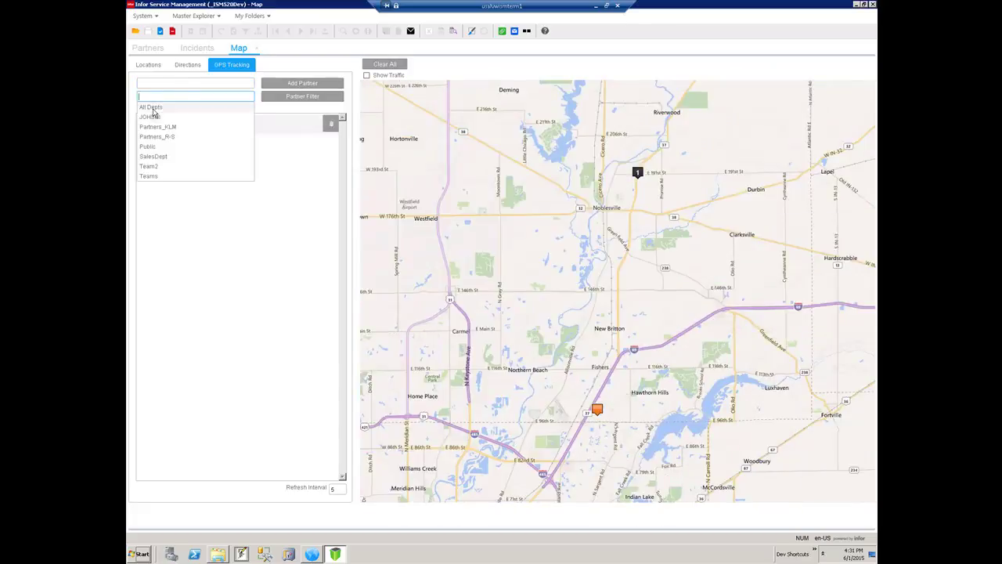
left_click(188, 108)
left_click(294, 97)
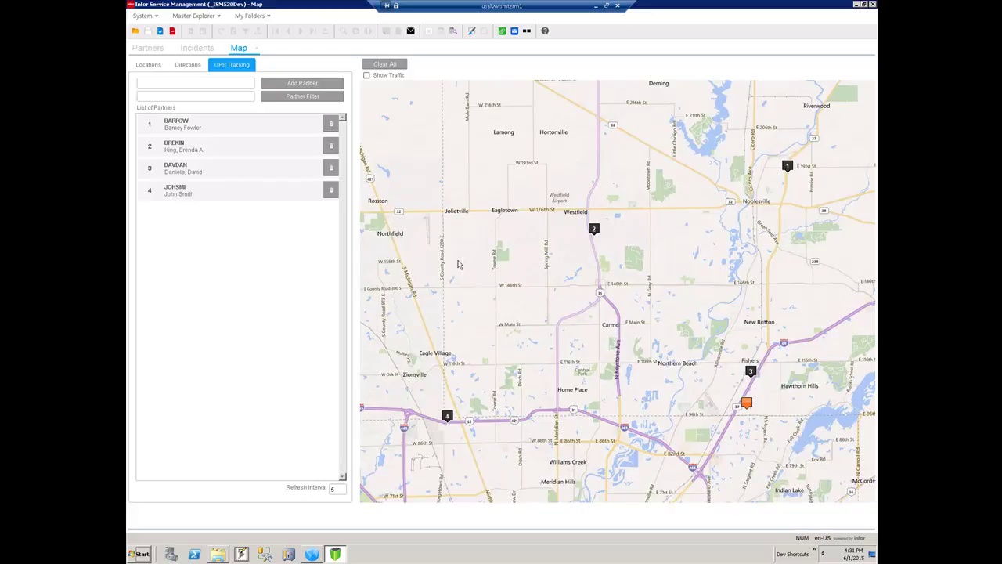
Step: Save the pushpins of partner DAVDAN and Hurco Manufacturing as route locations
left_click(750, 372)
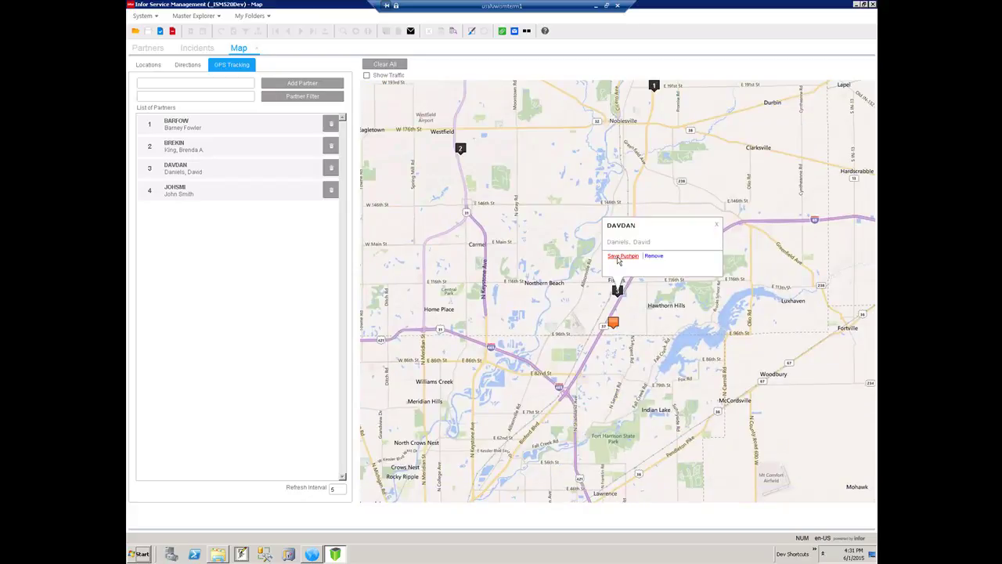
left_click(622, 257)
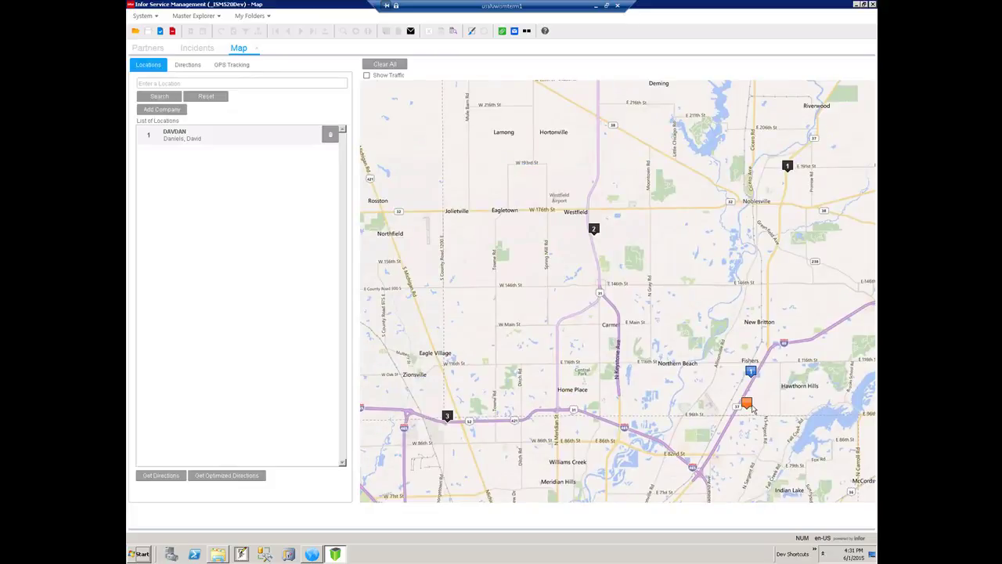
left_click(748, 405)
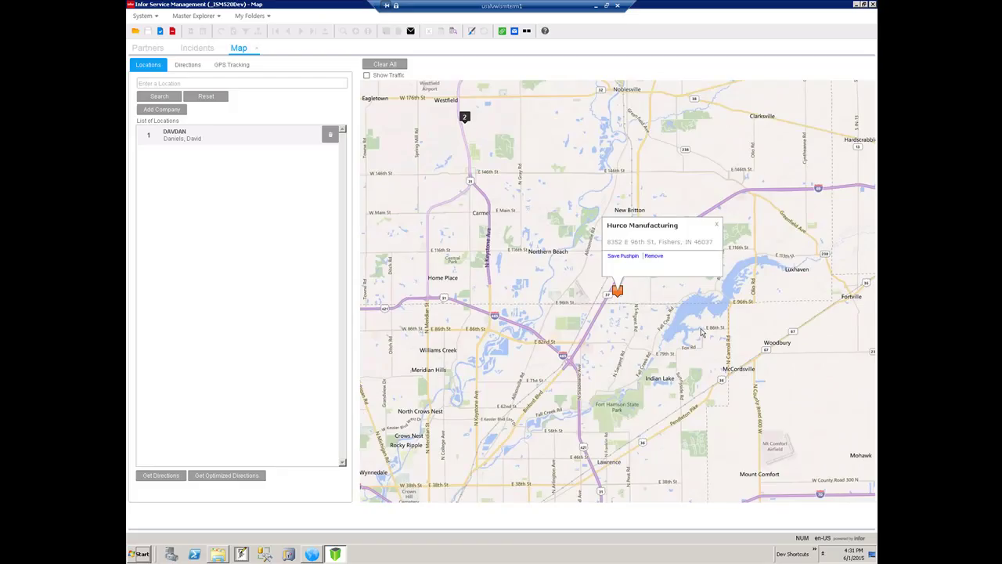
left_click(621, 256)
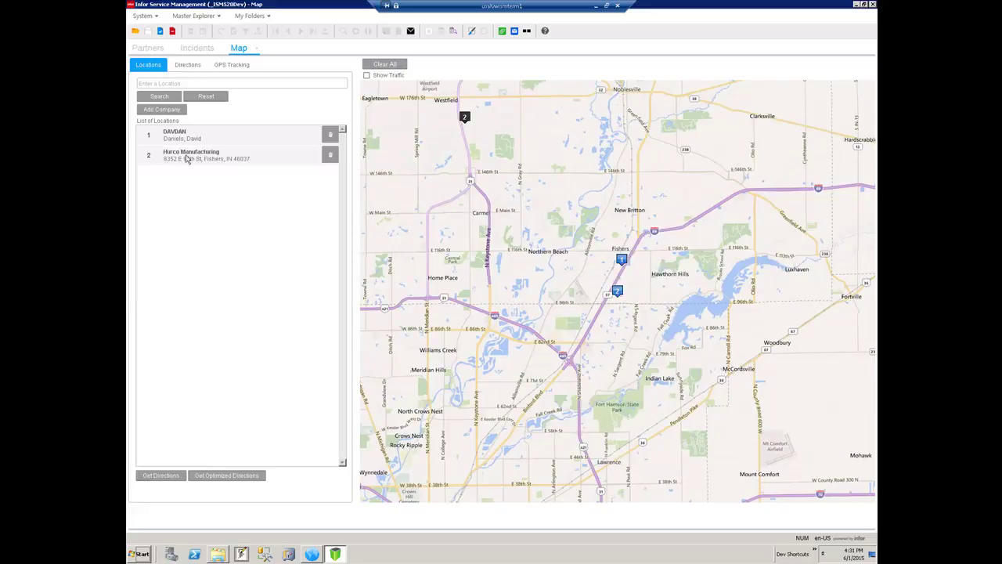
Step: Get directions from DAVDAN to Hurco Manufacturing with traffic shown, then return to the GPS tracking list
left_click(159, 476)
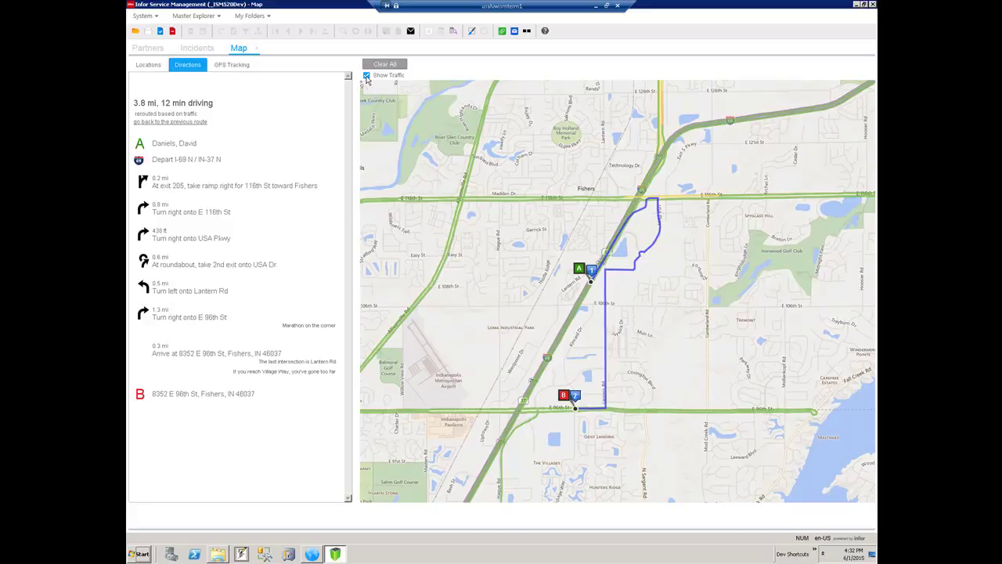
left_click(233, 67)
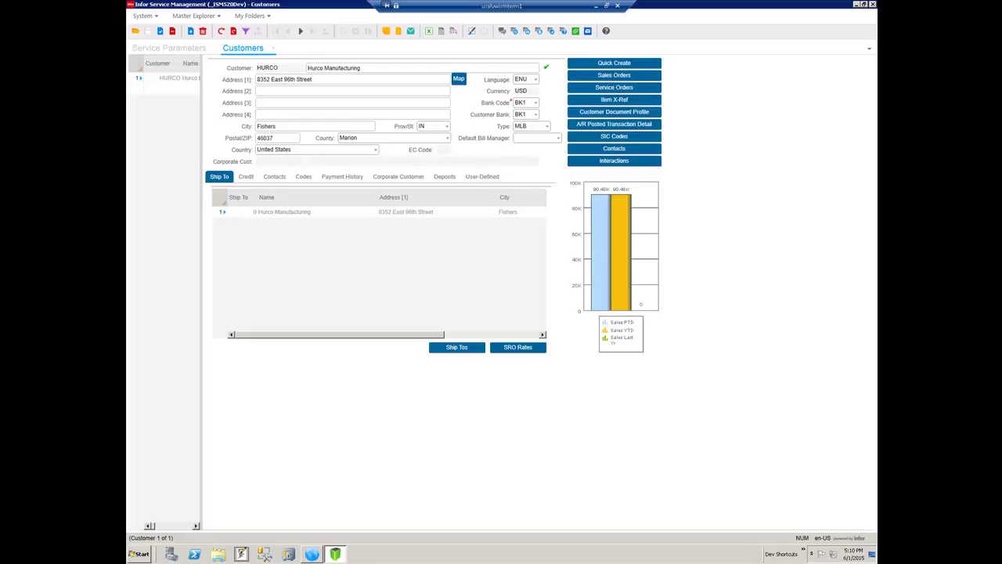
Step: Review the map provider, API key and URL settings in Service Parameters, and map the Hurco Manufacturing address from its customer record
left_click(184, 50)
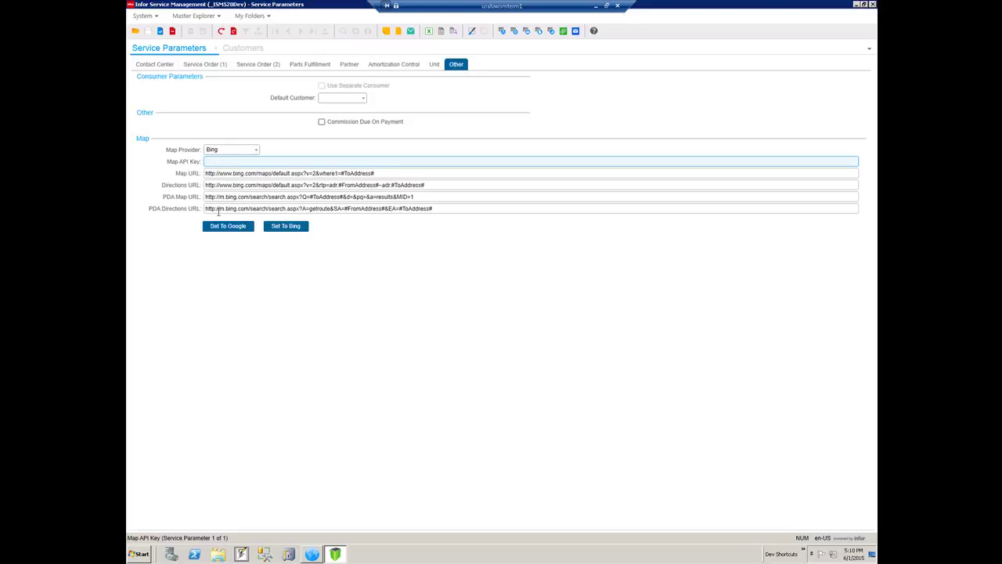
left_click(243, 48)
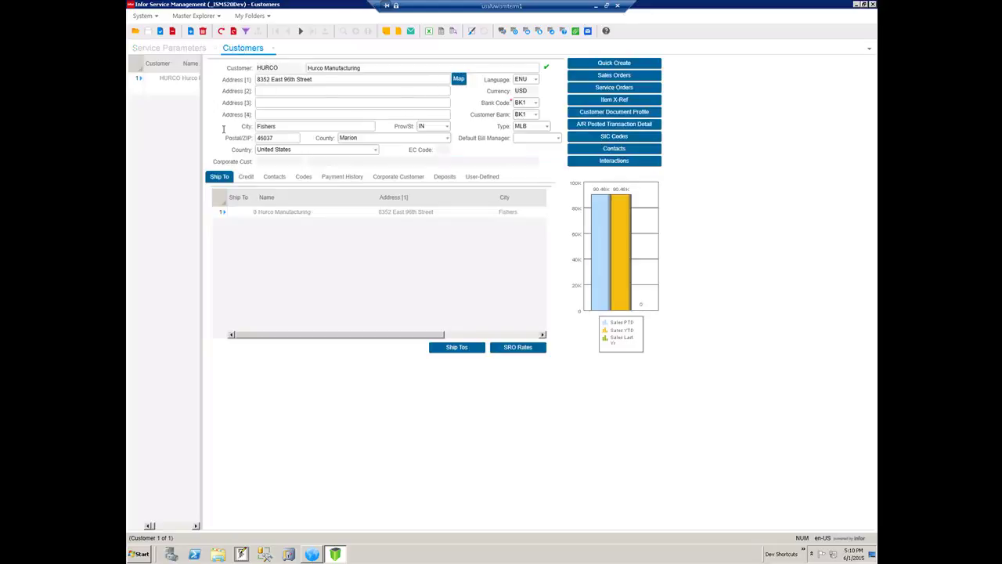
left_click(177, 49)
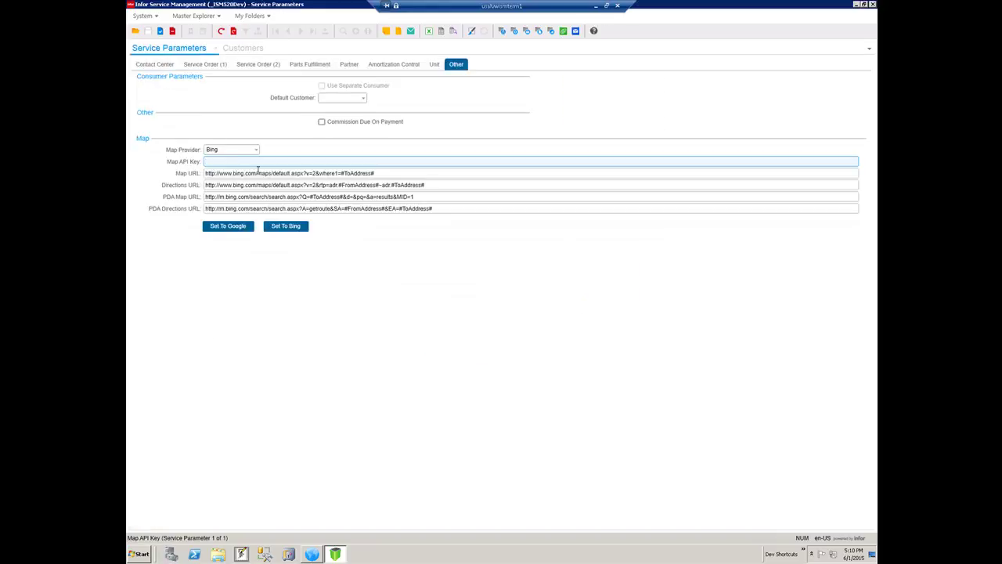
left_click(243, 48)
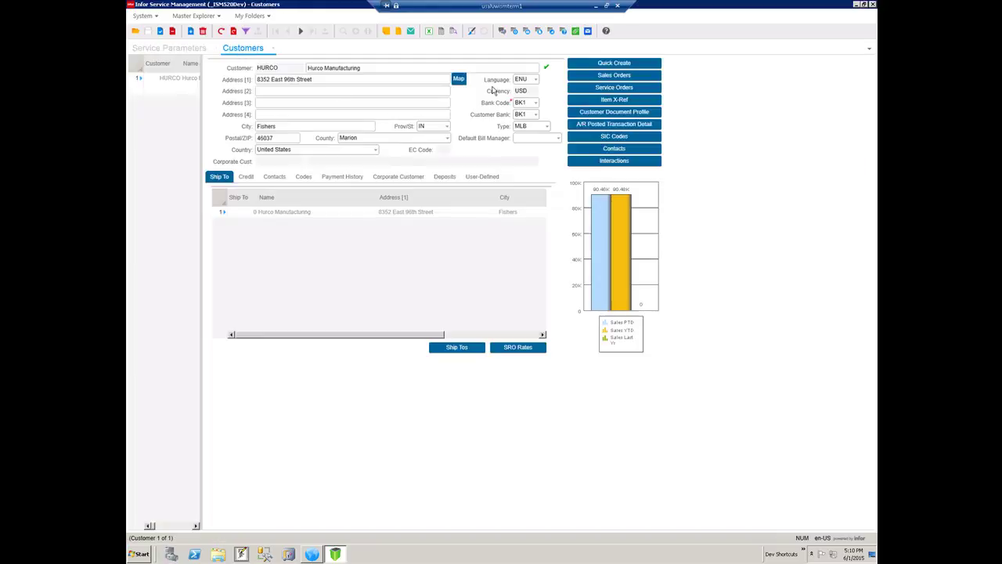
left_click(460, 80)
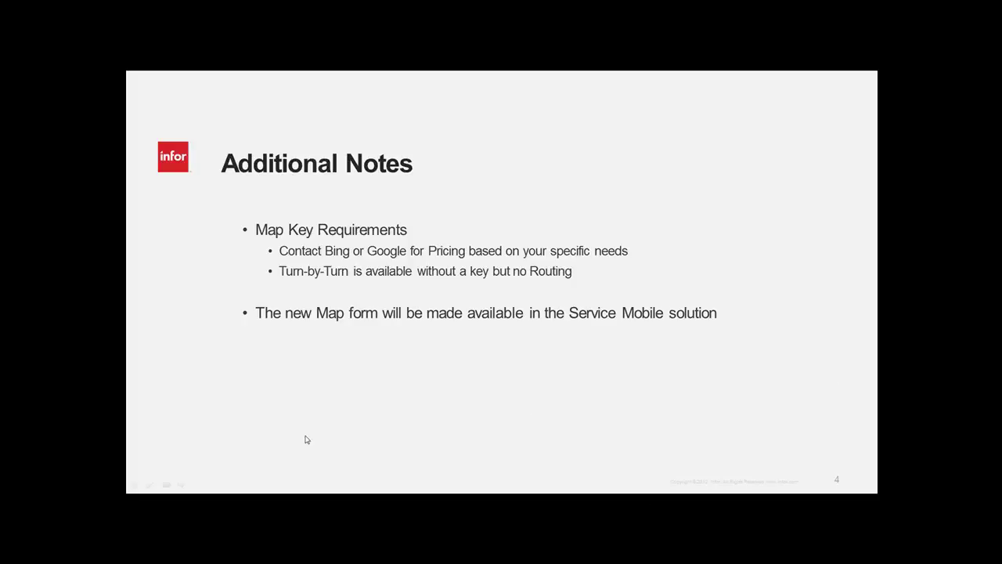
left_click(328, 403)
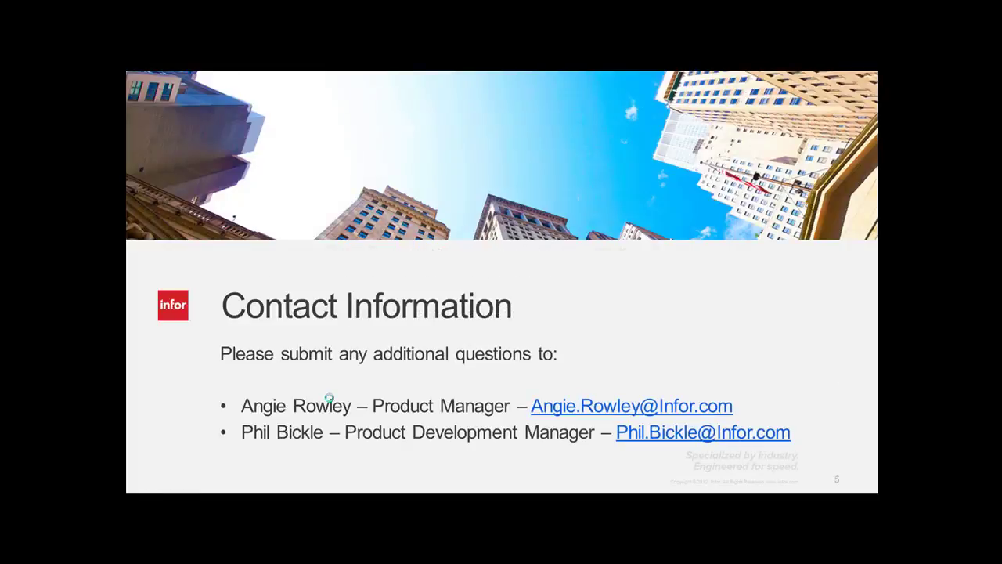